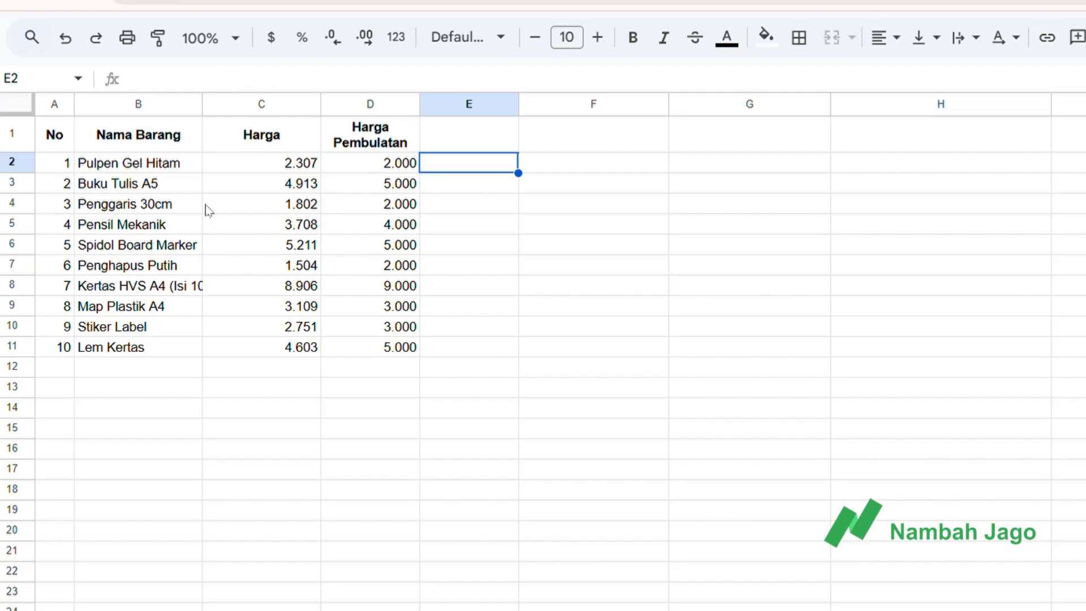
# Enter =PEMBULATAN(C2) in cell E2 and accept the suggested autofill for the remaining items down to row 11.
pyautogui.click(267, 168)
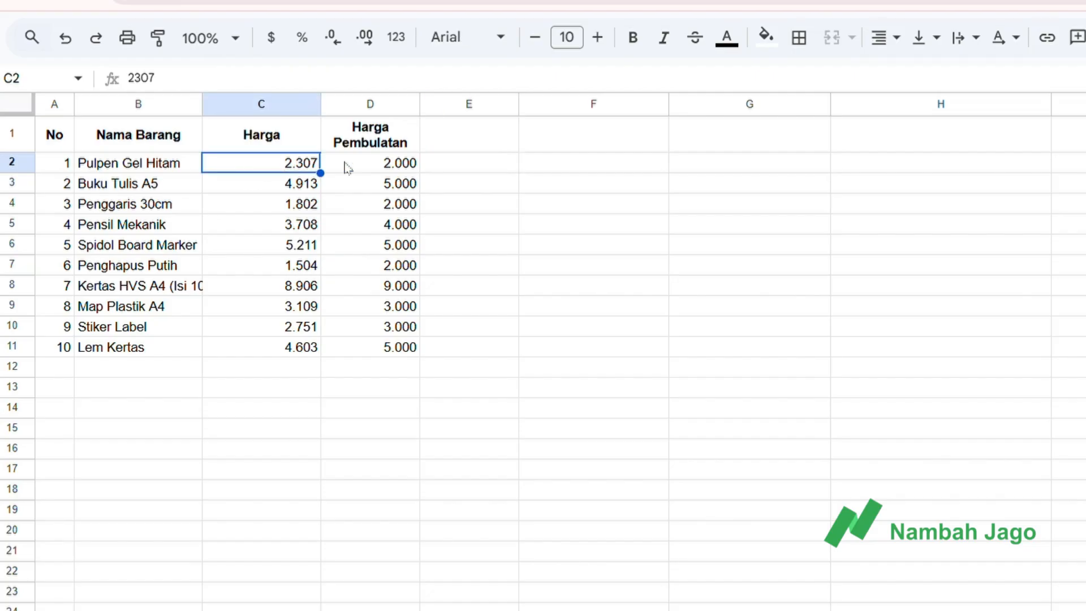
pyautogui.click(374, 172)
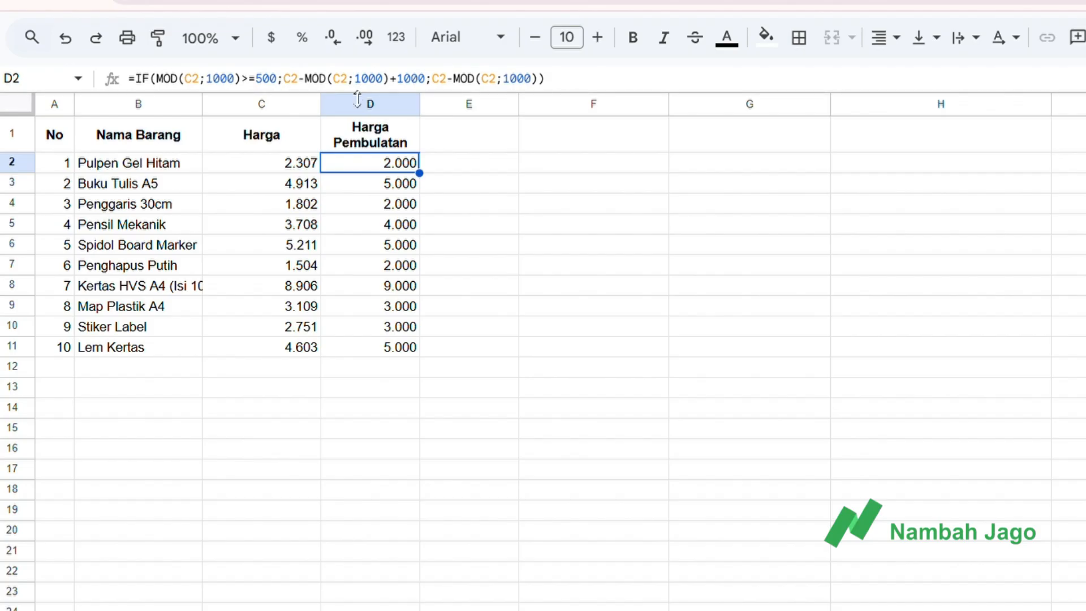
pyautogui.click(445, 168)
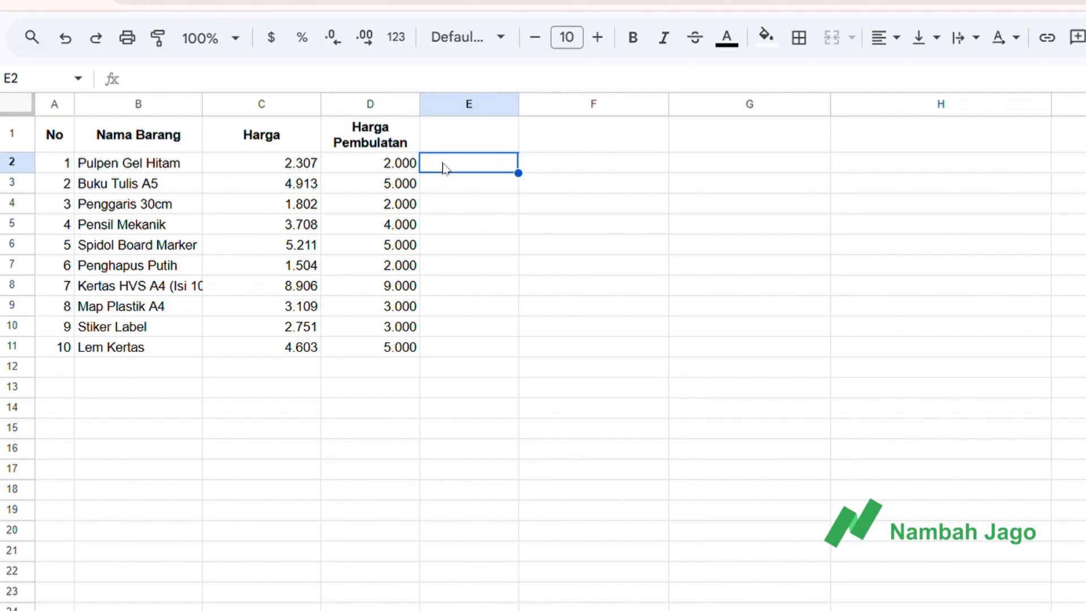
pyautogui.write('=')
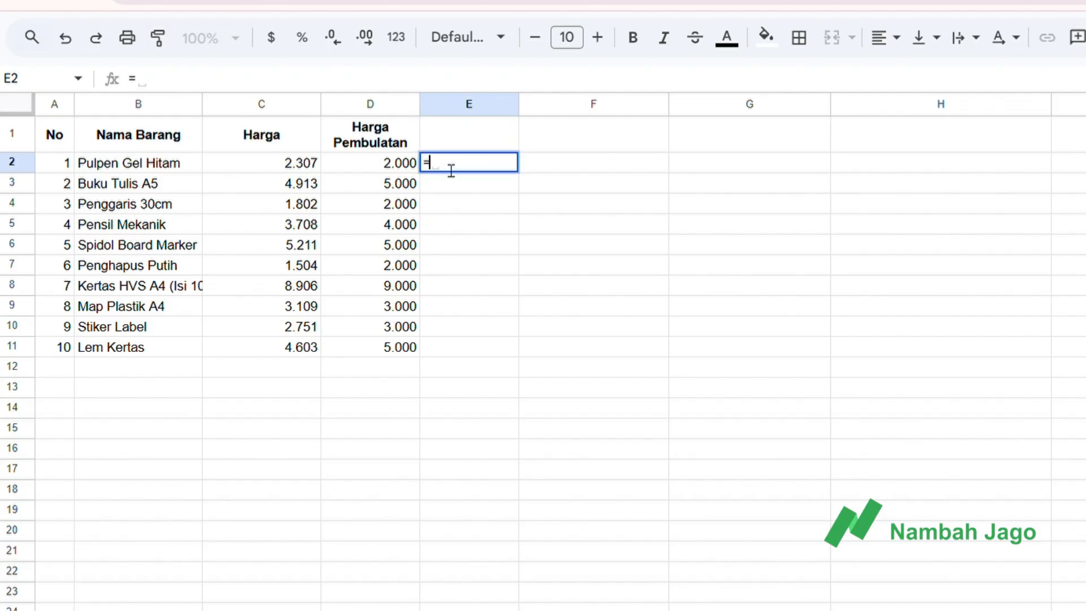
pyautogui.write('pembu')
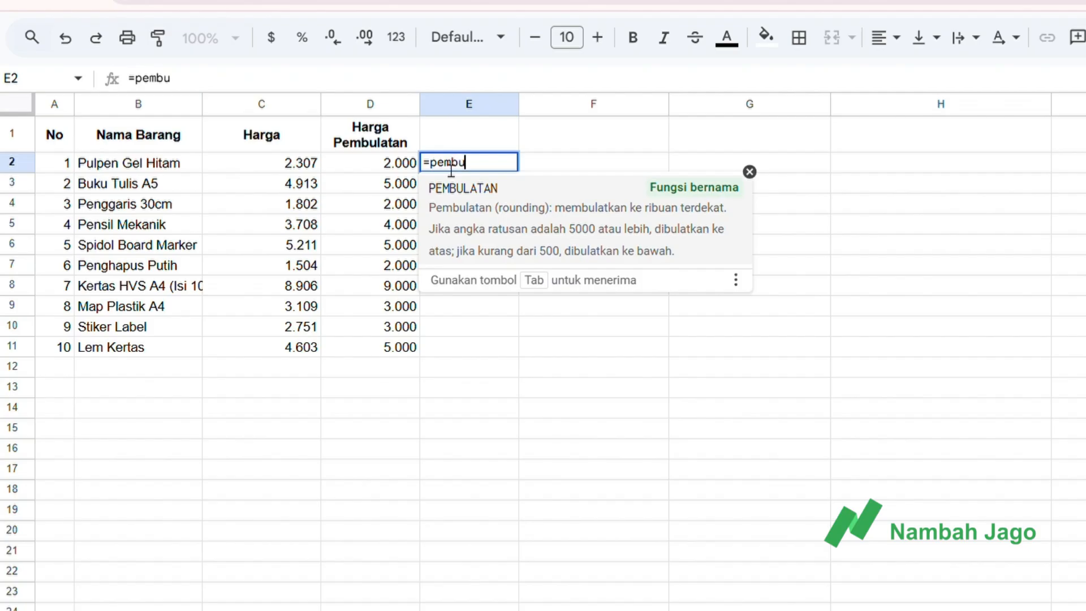
pyautogui.click(466, 199)
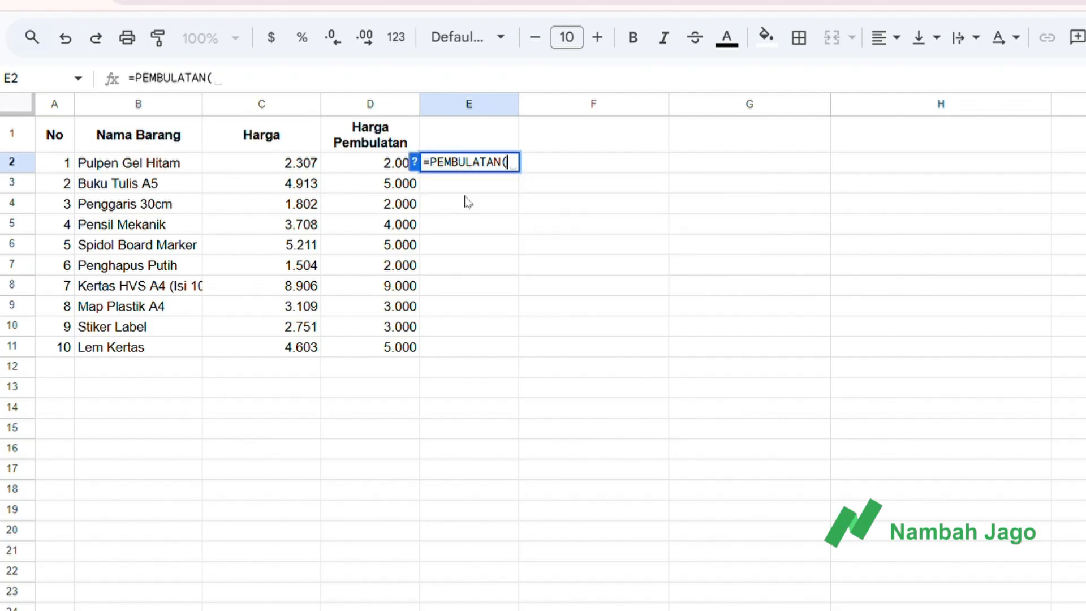
pyautogui.click(414, 163)
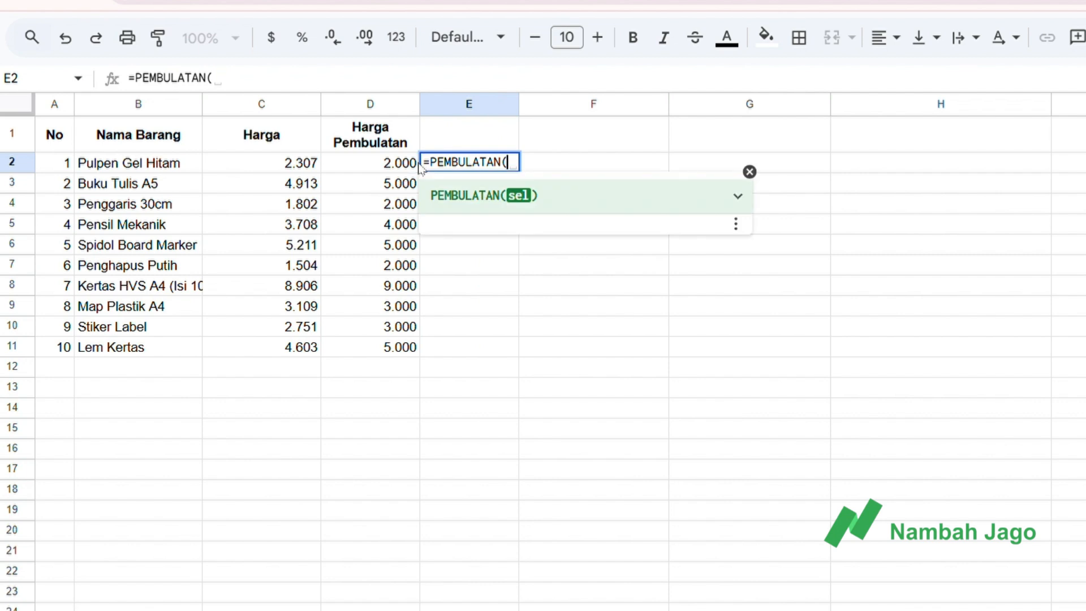
pyautogui.click(305, 164)
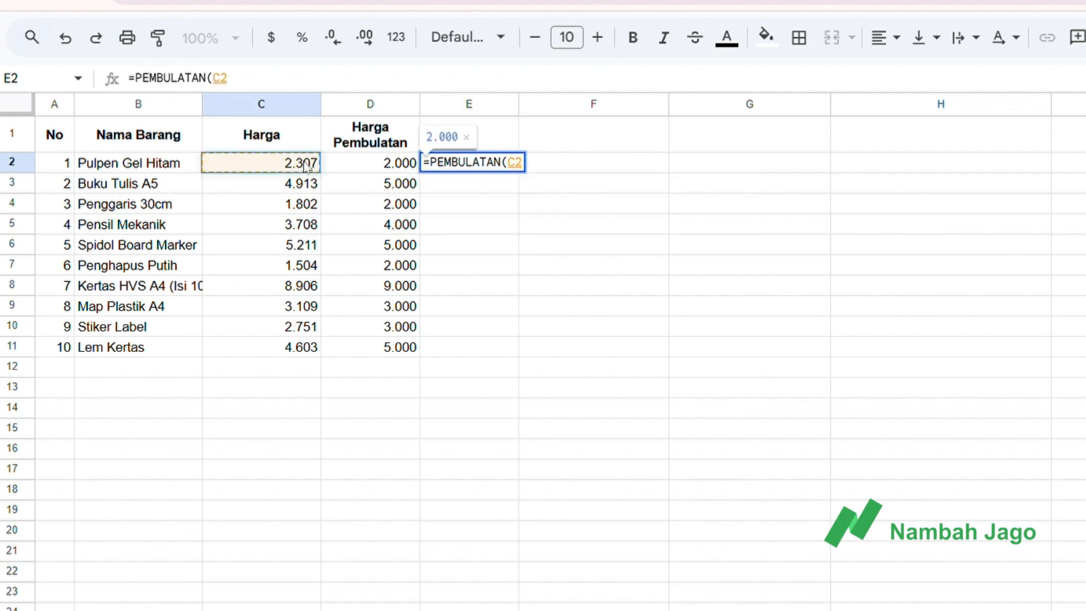
pyautogui.press('Return')
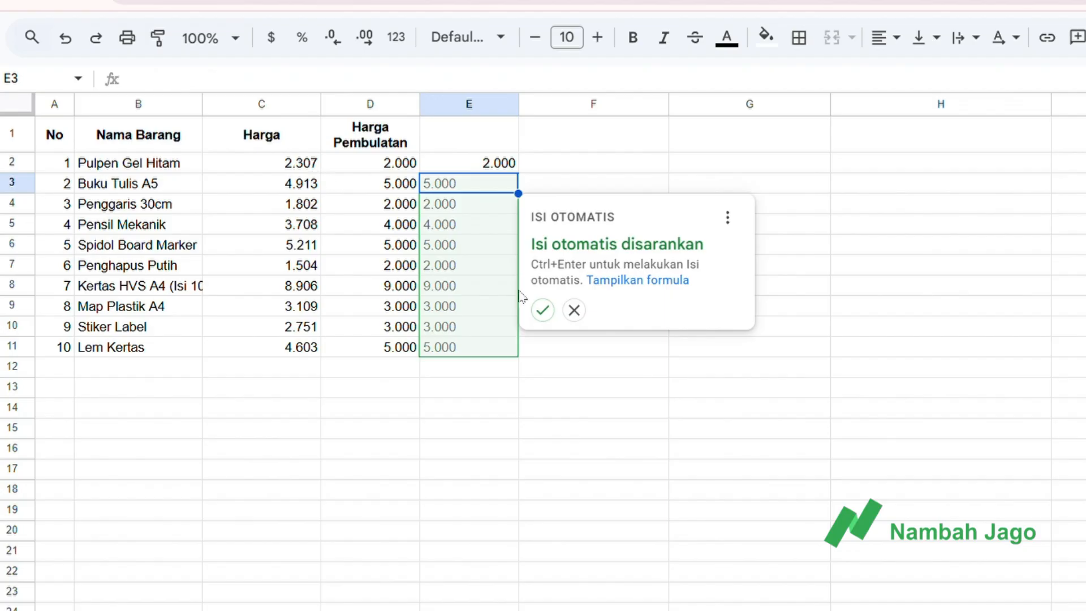
pyautogui.click(542, 309)
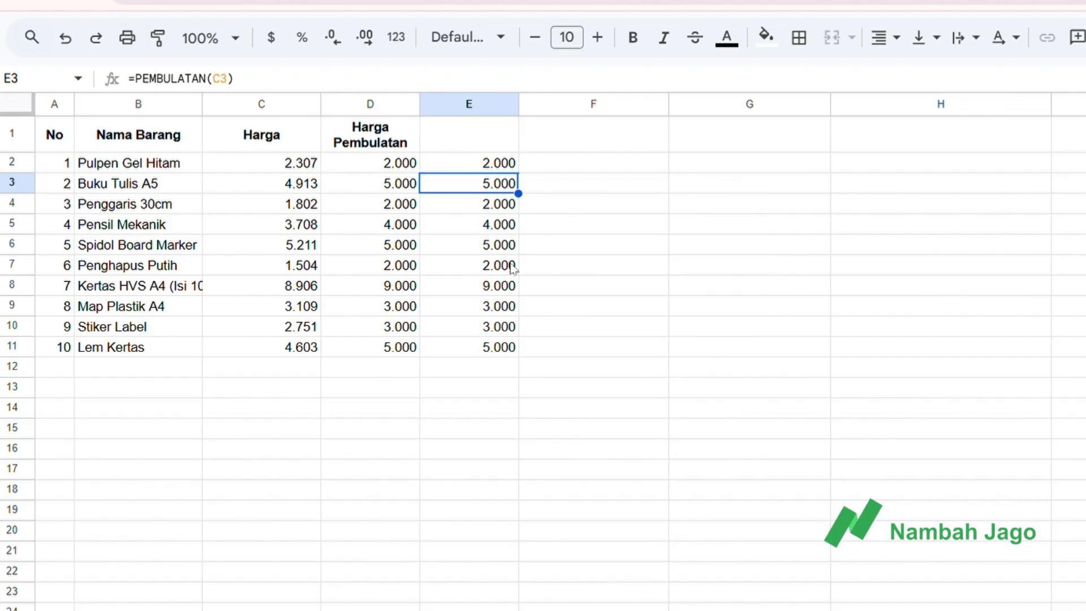
# Examine the PEMBULATAN formulas down column E and compare them with the Harga Pembulatan formula in D2.
pyautogui.click(488, 171)
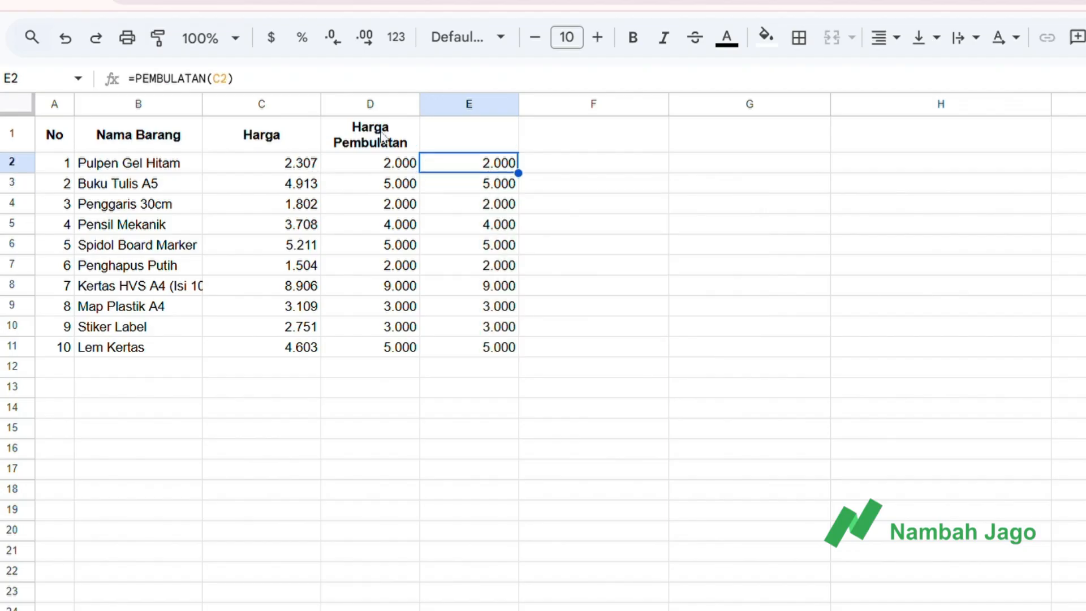
pyautogui.click(389, 165)
pyautogui.click(437, 169)
pyautogui.press('Down')
pyautogui.press('Down')
pyautogui.press('Down')
pyautogui.press('Down')
pyautogui.press('Down')
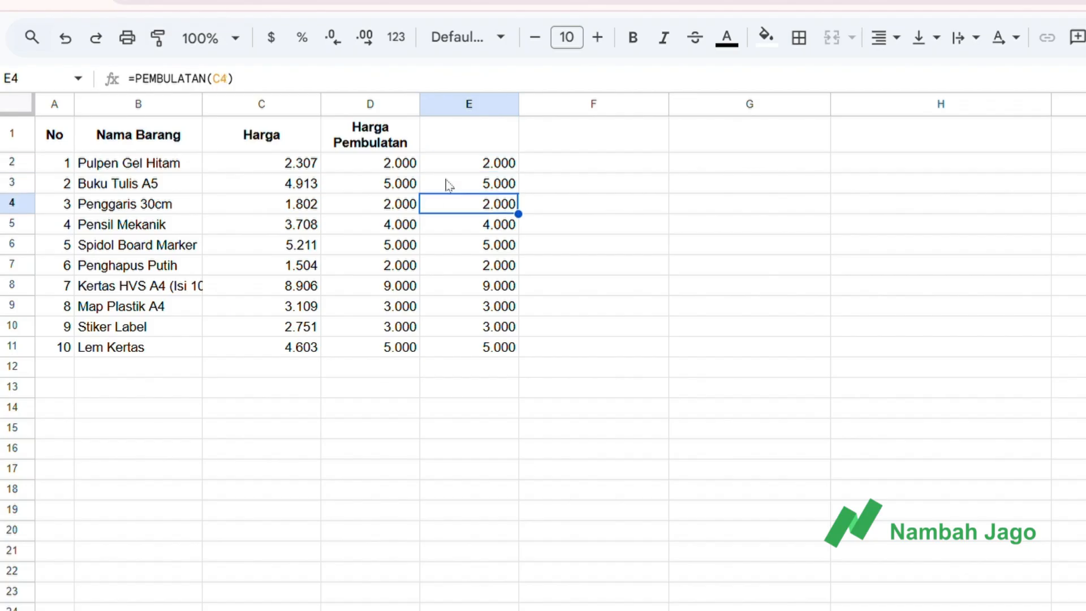
pyautogui.press('Down')
pyautogui.press('Down')
pyautogui.press('Down')
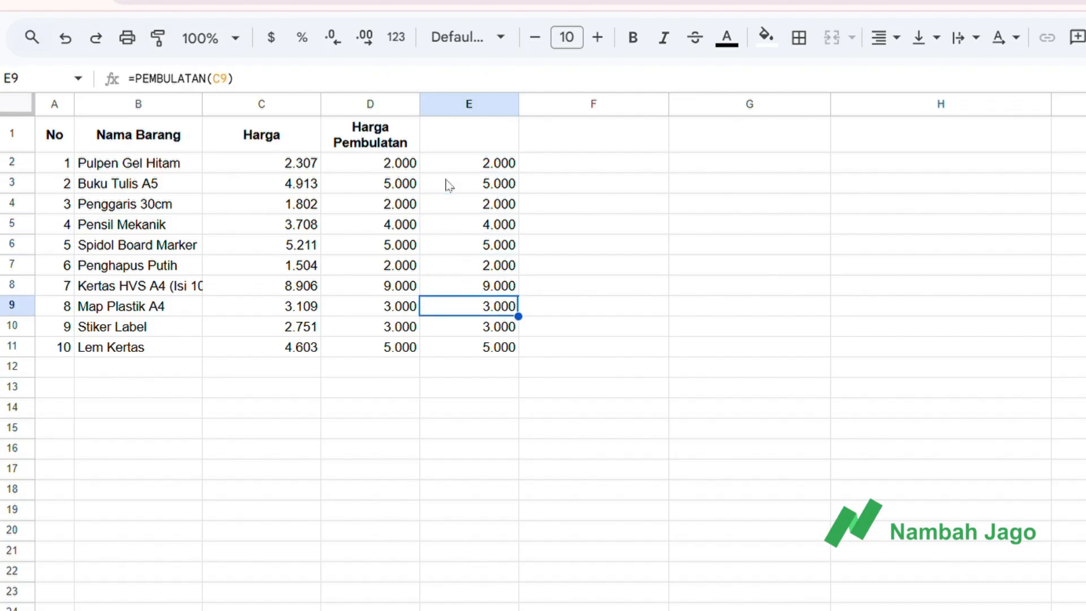
pyautogui.press('Down')
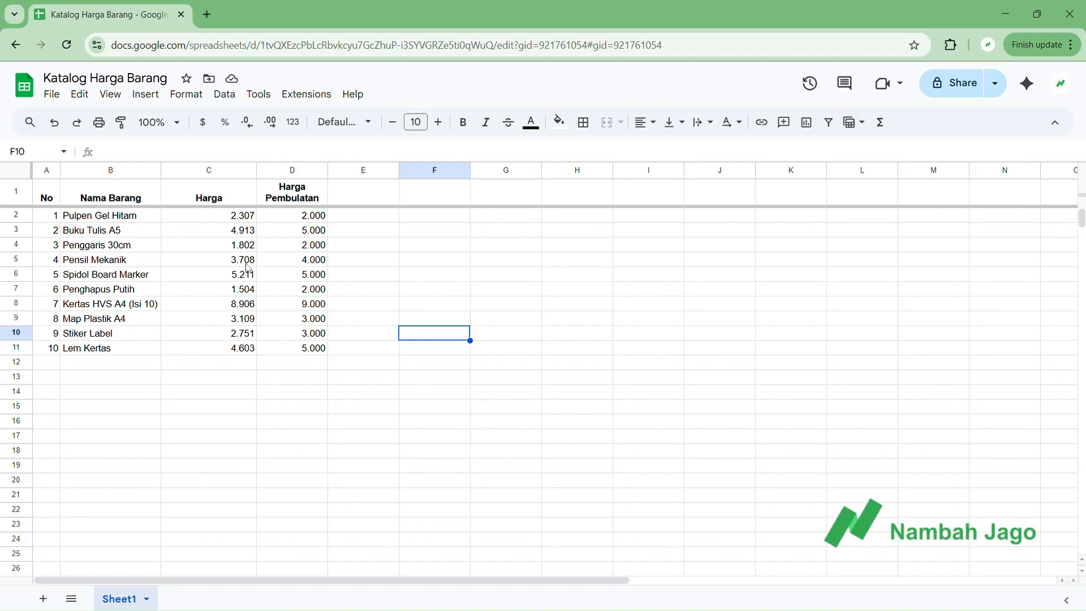
# Start a new named function in the Katalog Harga Barang spreadsheet and name it PEMBULATAN.
pyautogui.click(231, 98)
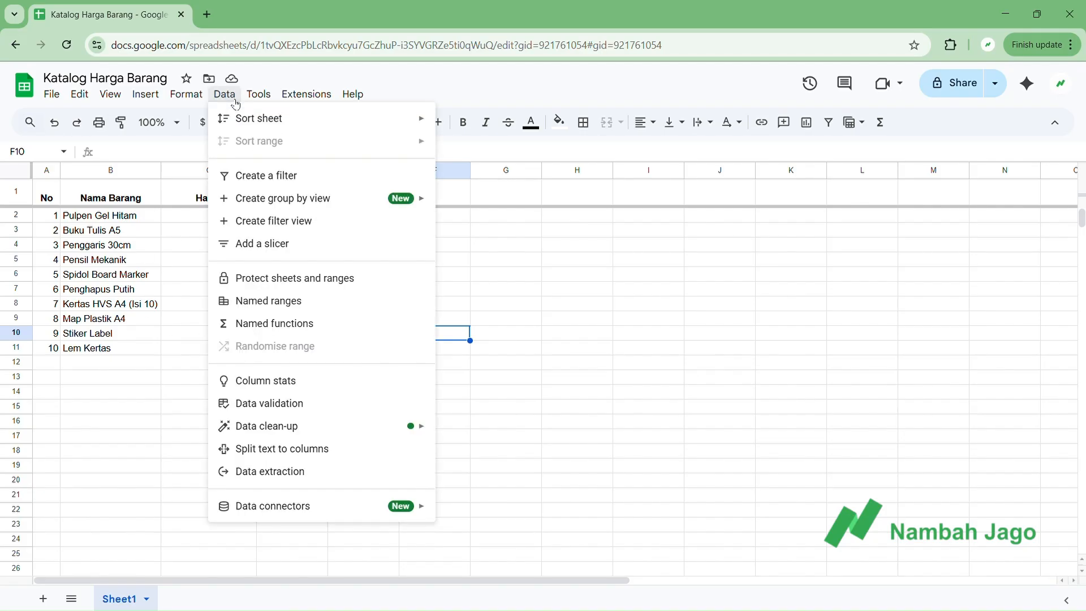
pyautogui.click(273, 325)
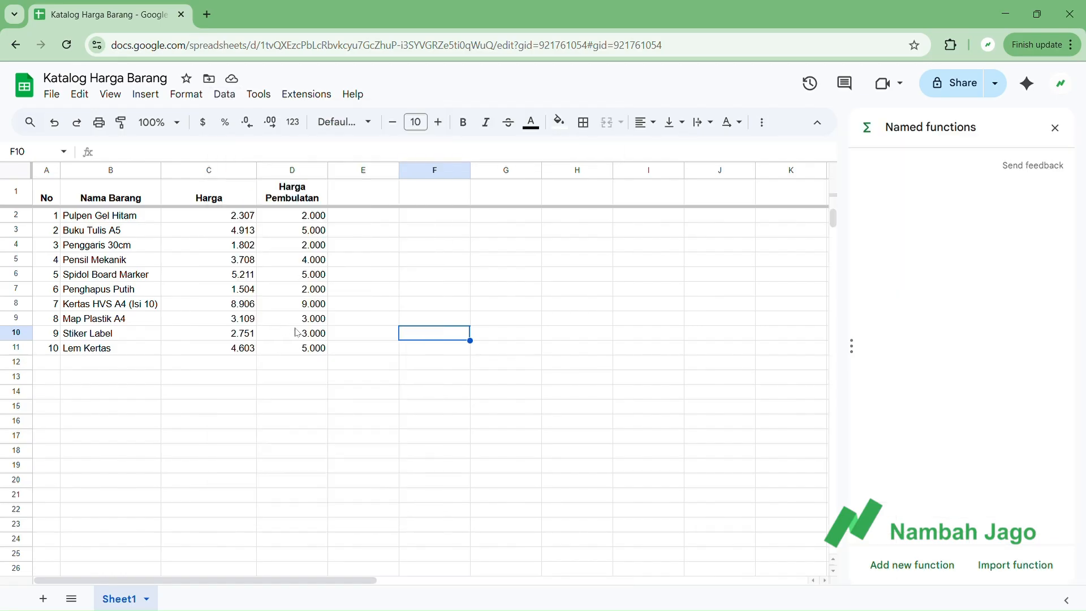
pyautogui.click(896, 568)
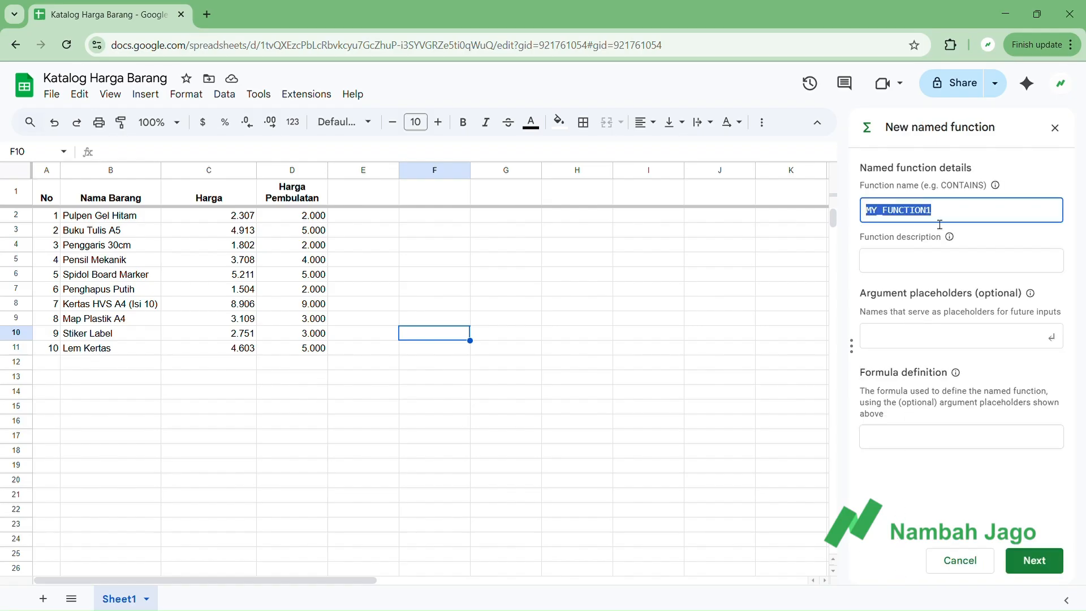
pyautogui.write('PEMBULATAN')
# Enter "merubah angka ke ribuan terdekat" as the description of the PEMBULATAN function.
pyautogui.click(928, 260)
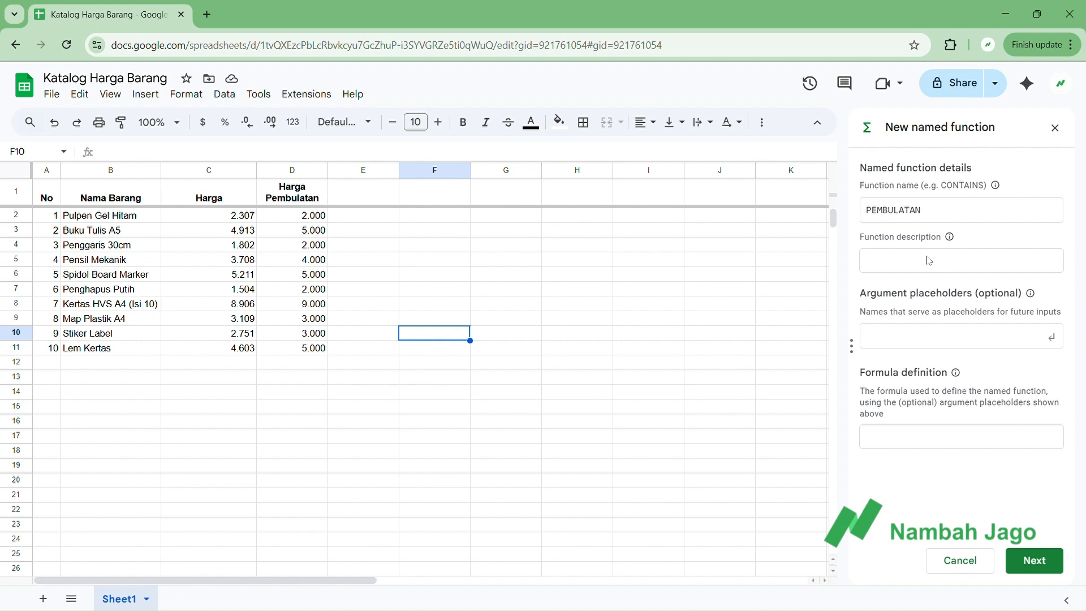
pyautogui.write('merubah angka ke ribuan terdekat')
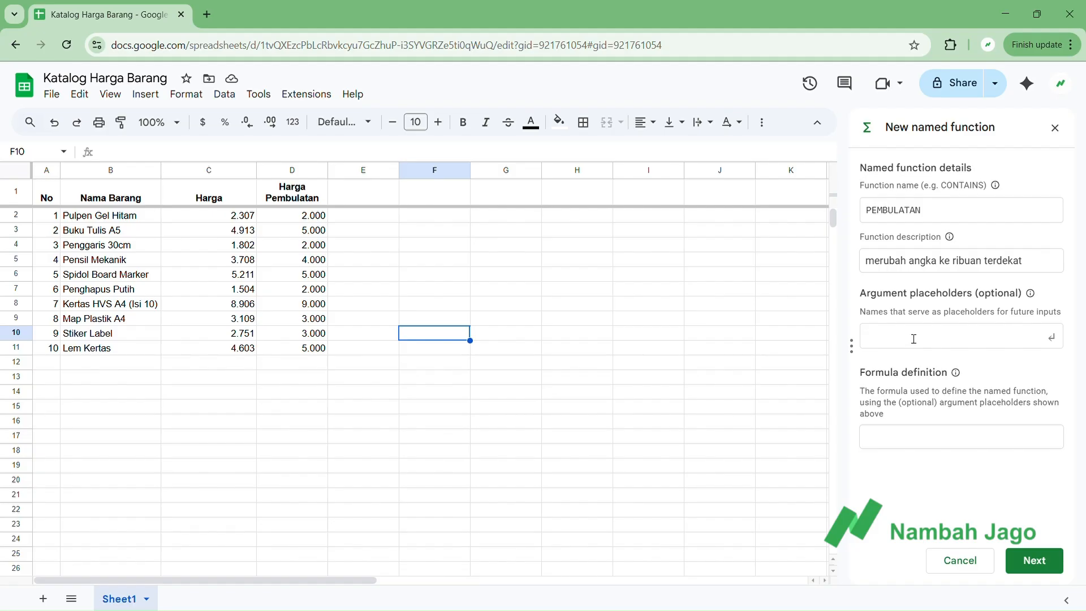
# Add "sel" as an argument placeholder for the PEMBULATAN function.
pyautogui.write('sel')
pyautogui.click(900, 445)
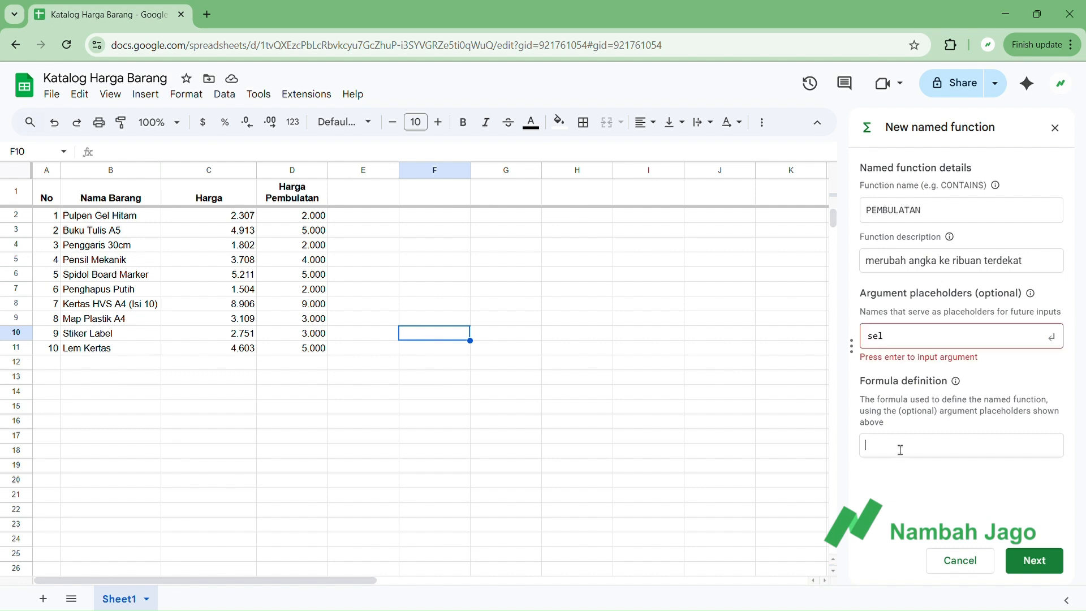
pyautogui.click(1051, 337)
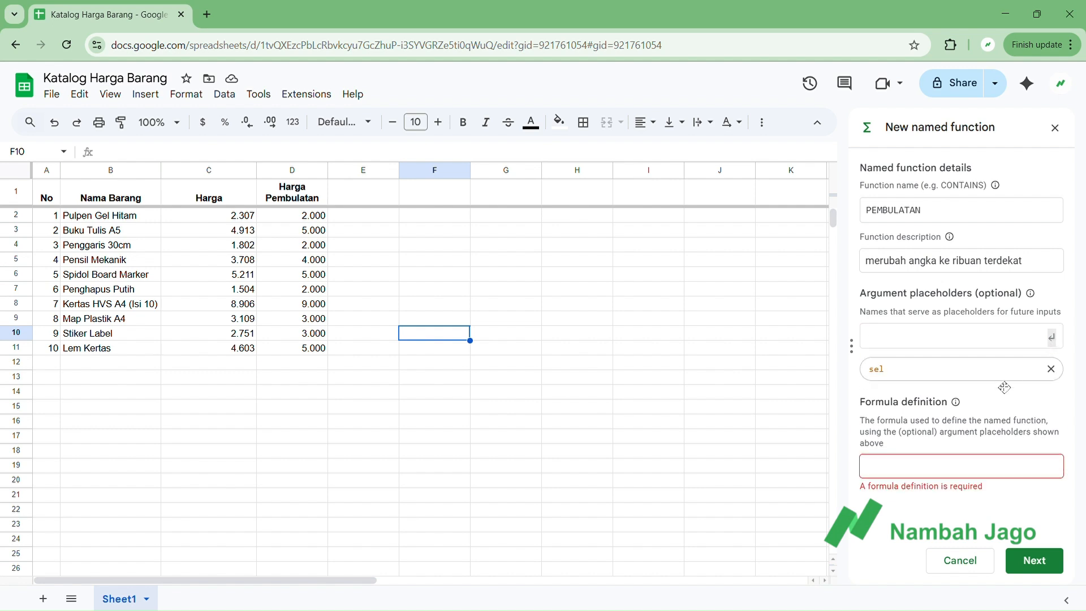
# Copy the full IF/MOD rounding formula from cell D2 into the named function's formula definition.
pyautogui.click(919, 478)
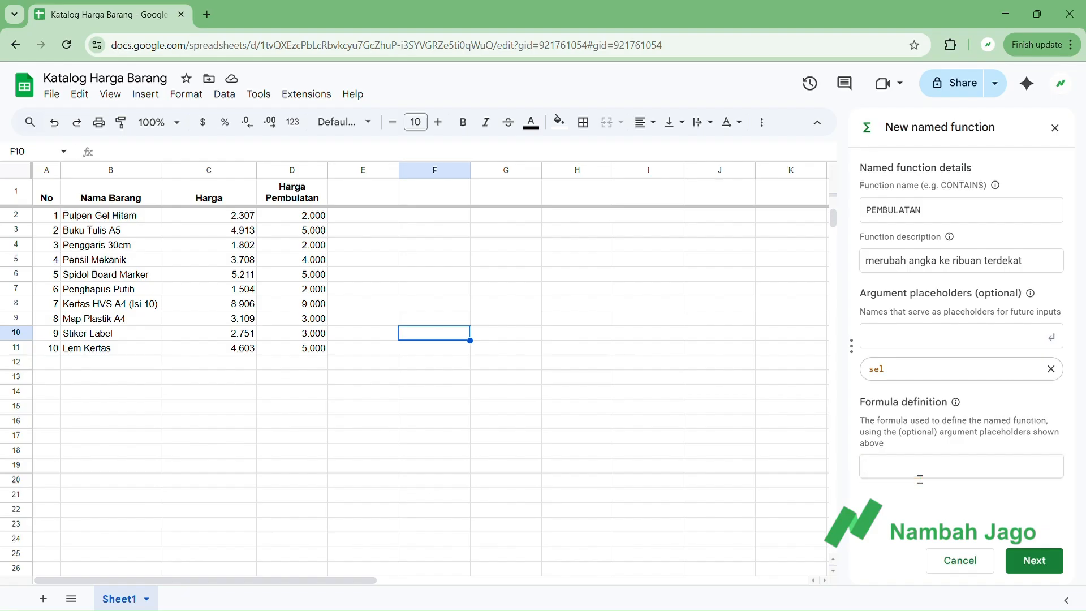
pyautogui.click(321, 220)
pyautogui.moveTo(423, 153); pyautogui.dragTo(99, 175)
pyautogui.hotkey('ctrl', 'c')
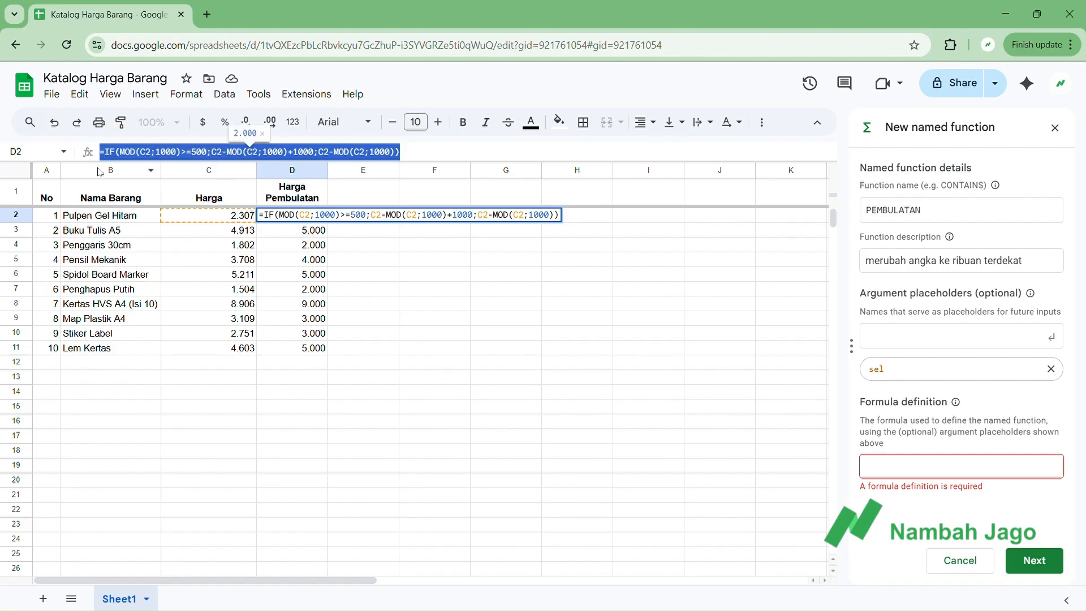
pyautogui.click(889, 468)
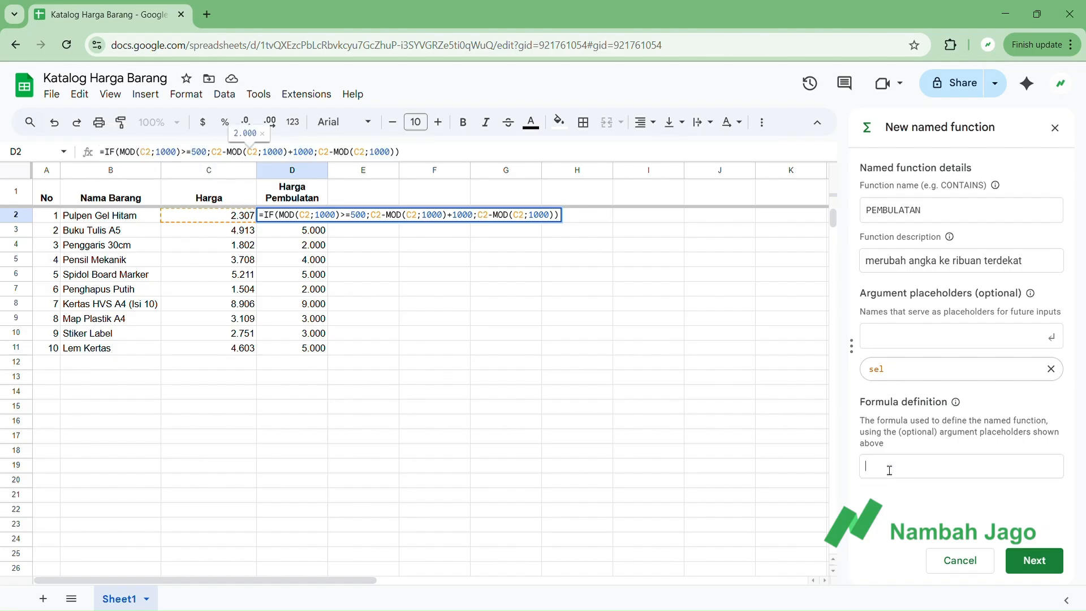
pyautogui.hotkey('ctrl', 'v')
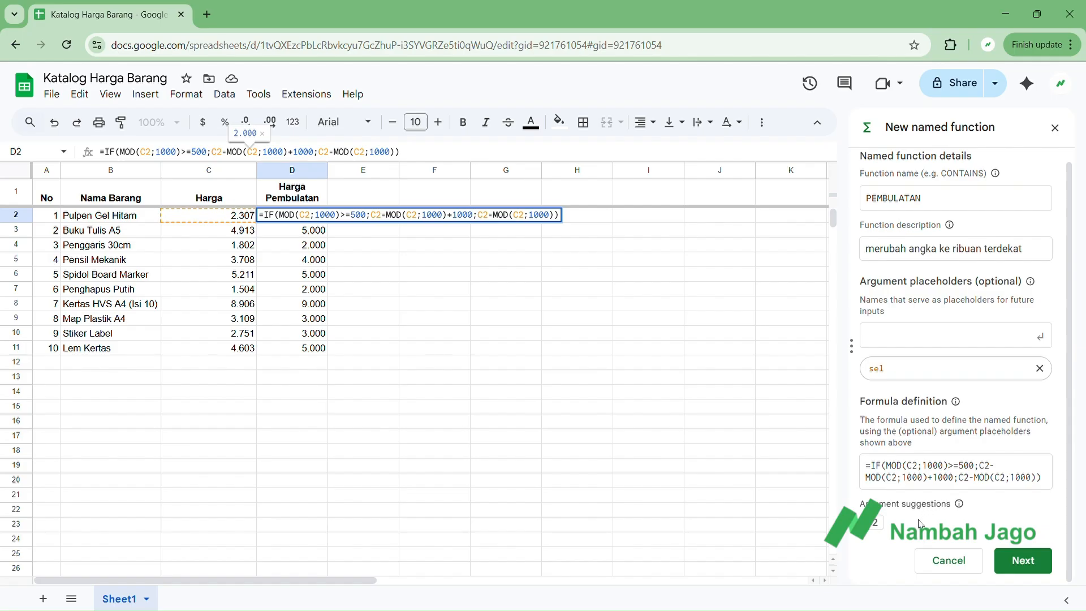
# Replace all instances of C2 in the formula definition with the argument sel.
pyautogui.moveTo(959, 504)
pyautogui.click(877, 525)
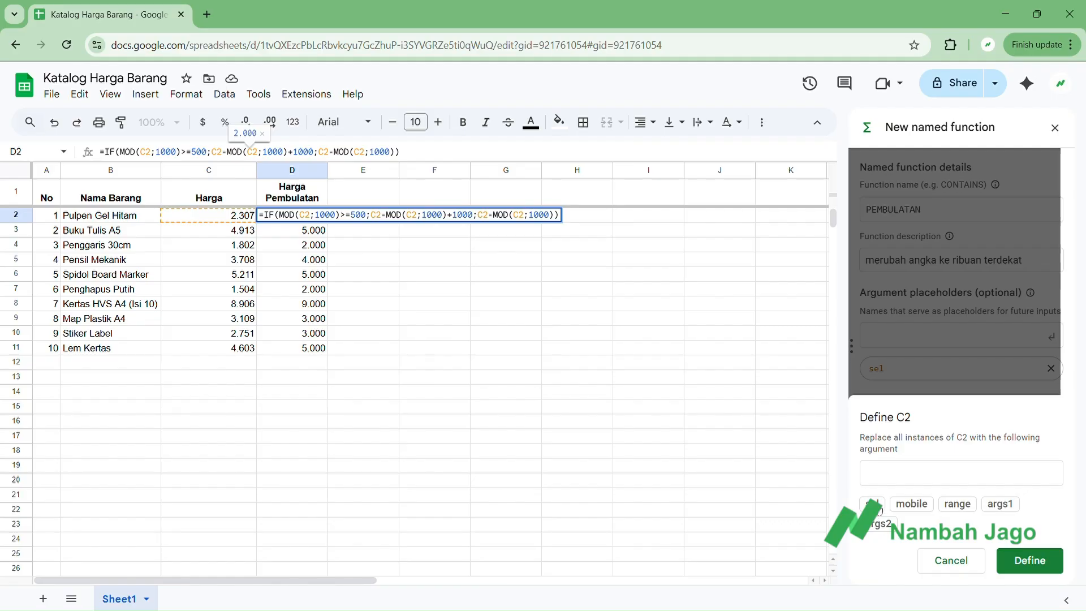
pyautogui.click(874, 503)
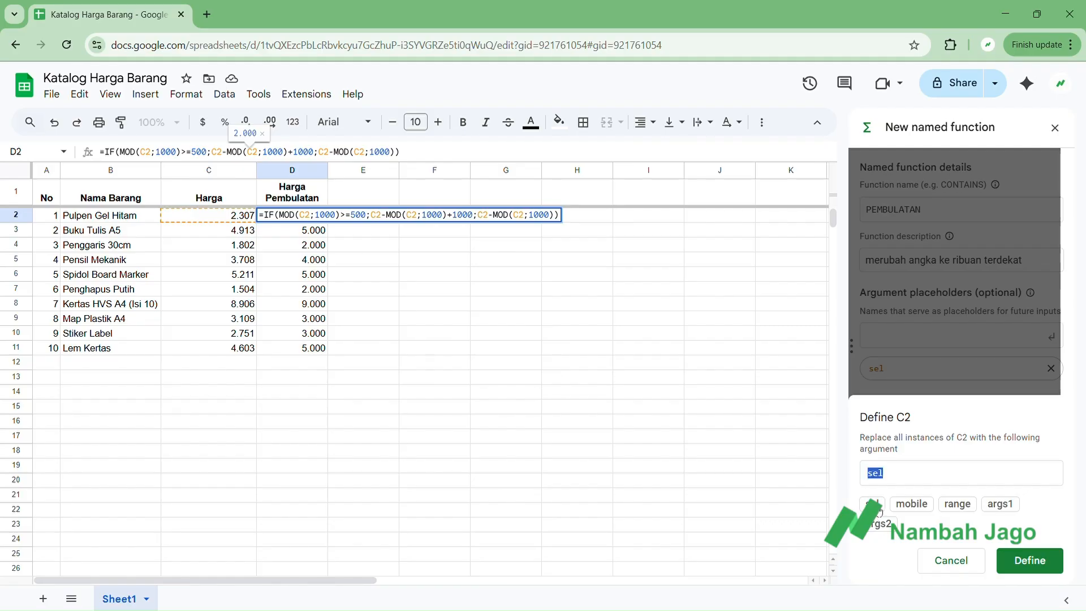
pyautogui.click(1039, 561)
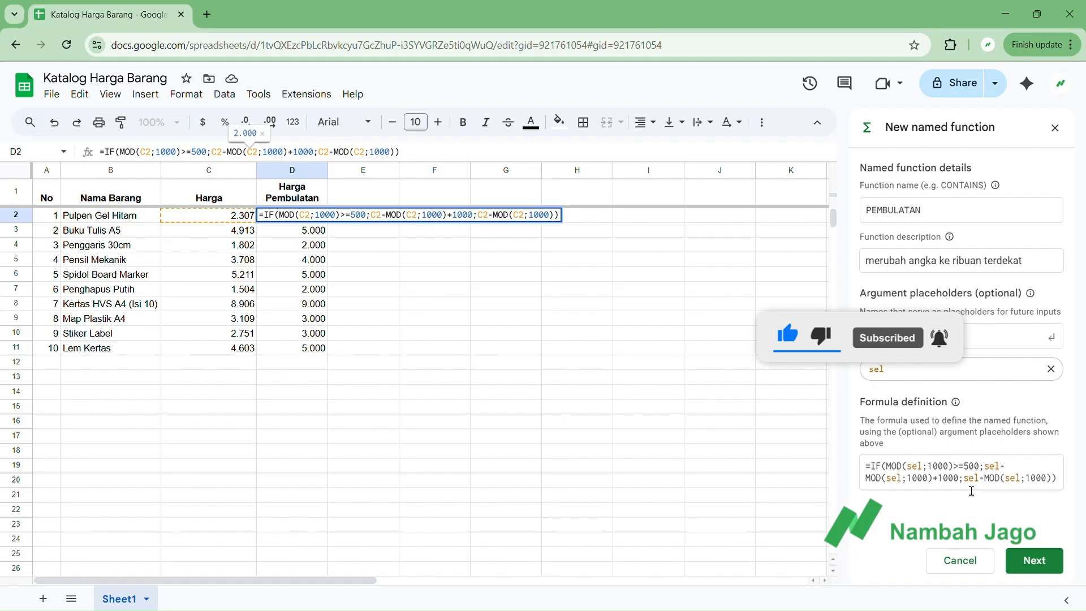
# Describe the sel argument as "sel yang akan dibulatkan" with the example A1, and create the PEMBULATAN function.
pyautogui.click(1025, 560)
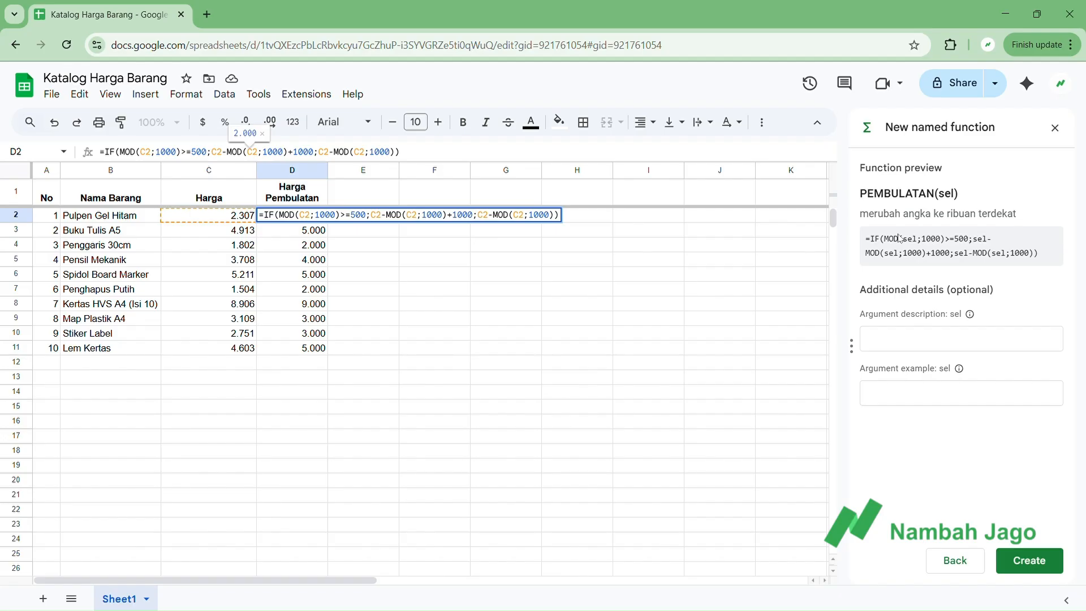
pyautogui.click(915, 343)
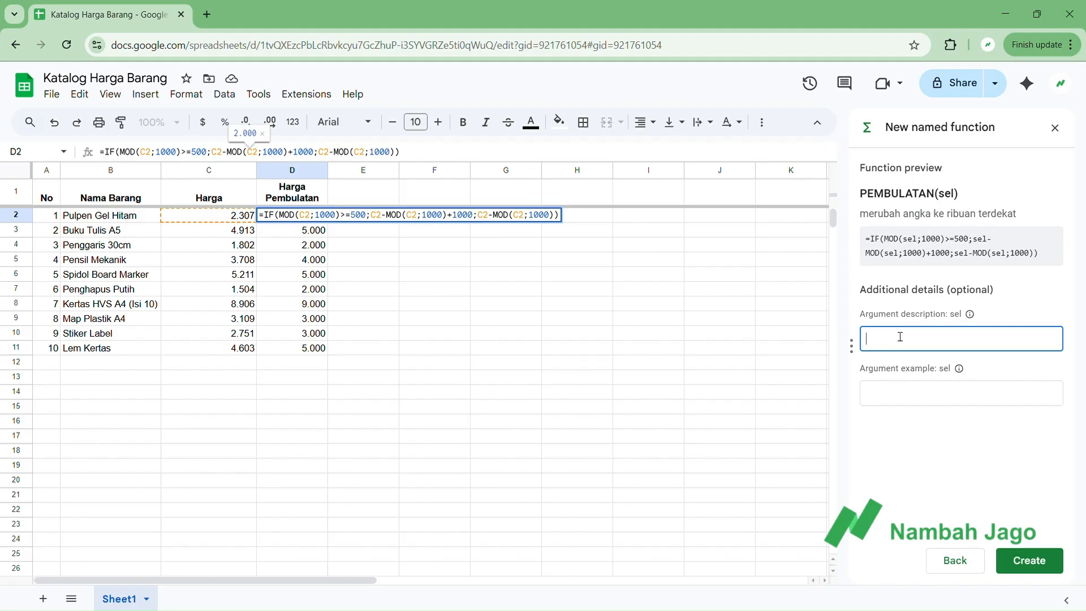
pyautogui.write('sel yang akan dibula')
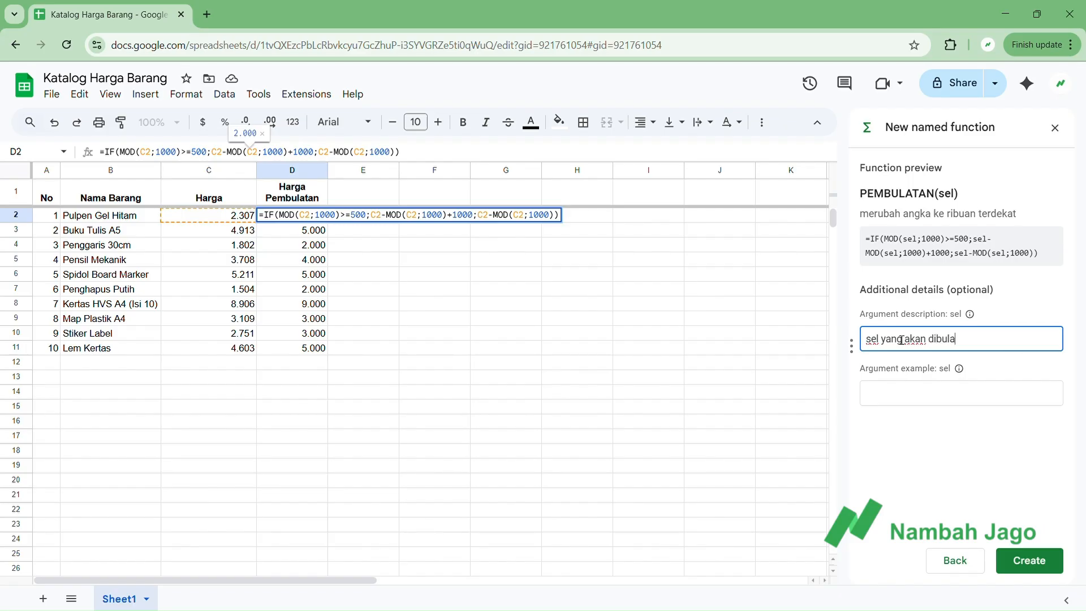
pyautogui.write('tkan')
pyautogui.click(910, 397)
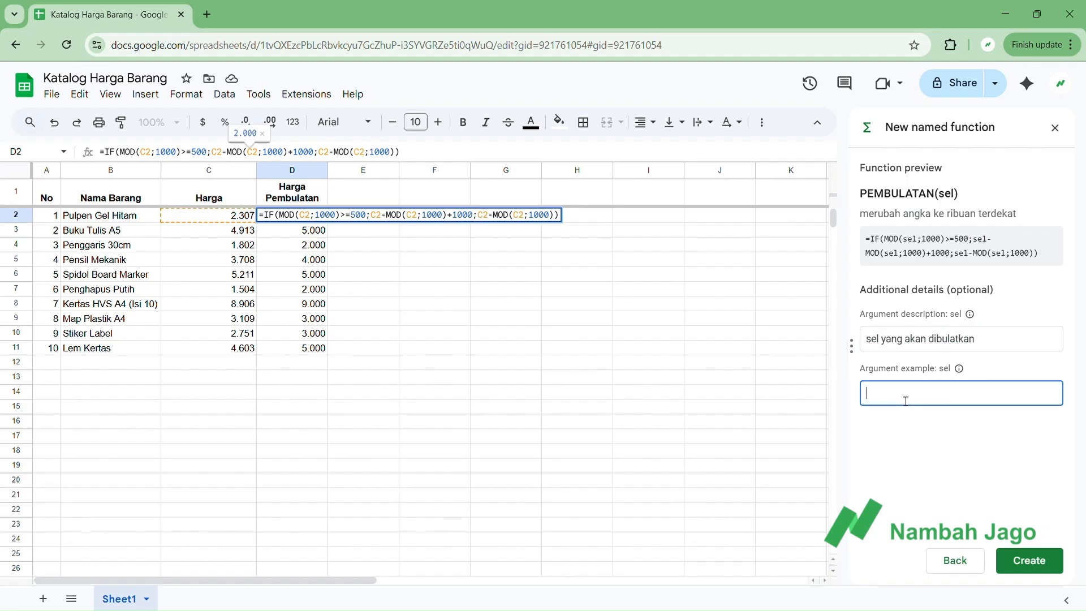
pyautogui.write('A1')
pyautogui.click(943, 435)
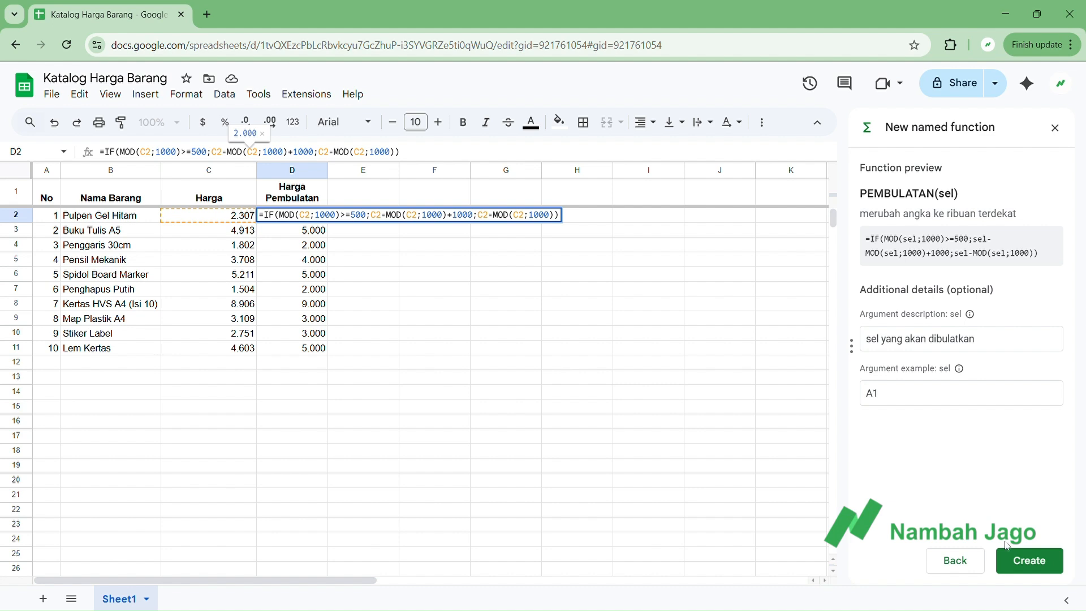
pyautogui.click(1022, 565)
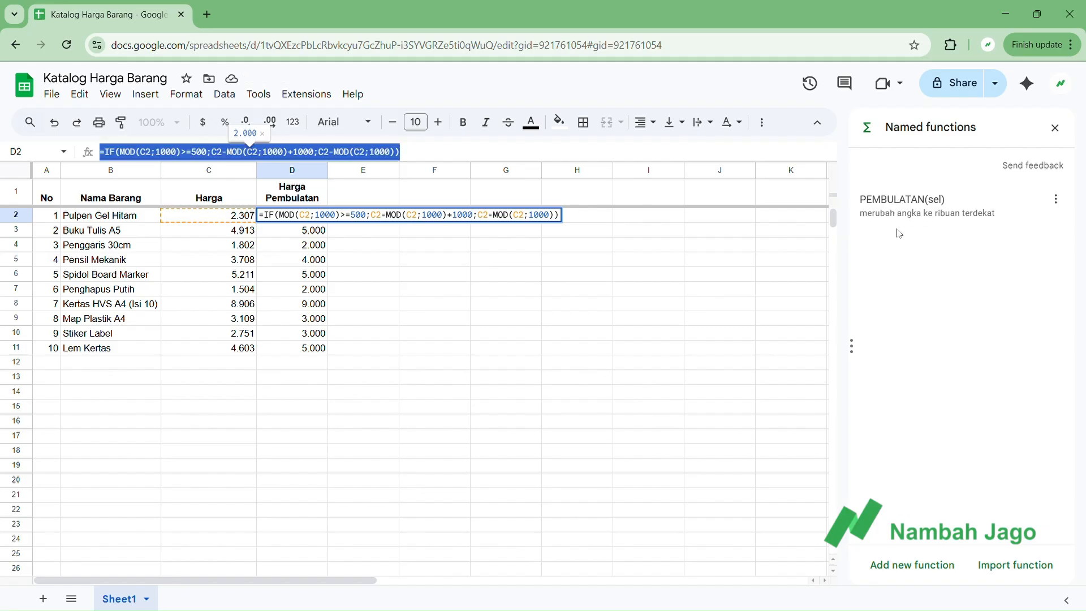
# Enter =PEMBULATAN(C2) in cell E2 and accept the suggested auto-fill for the remaining products through E11.
pyautogui.click(725, 250)
pyautogui.click(346, 221)
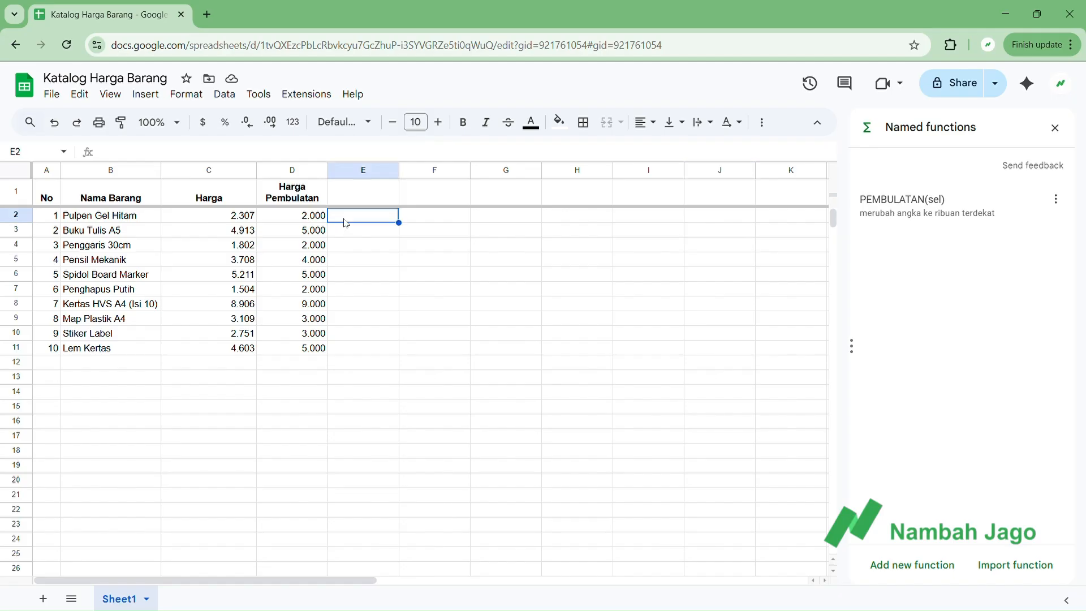
pyautogui.write('=pembu')
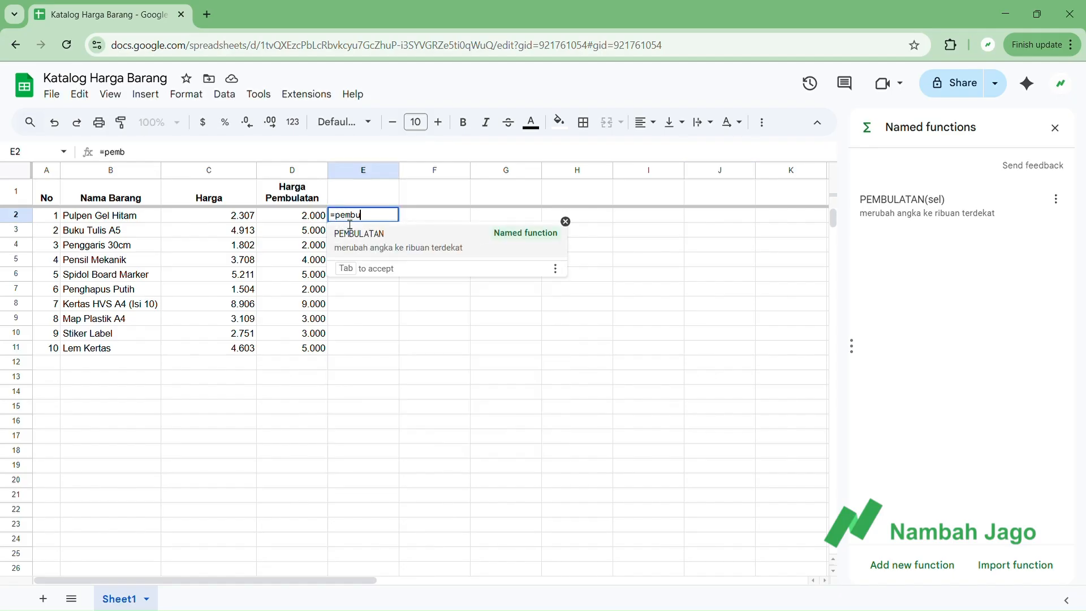
pyautogui.click(412, 243)
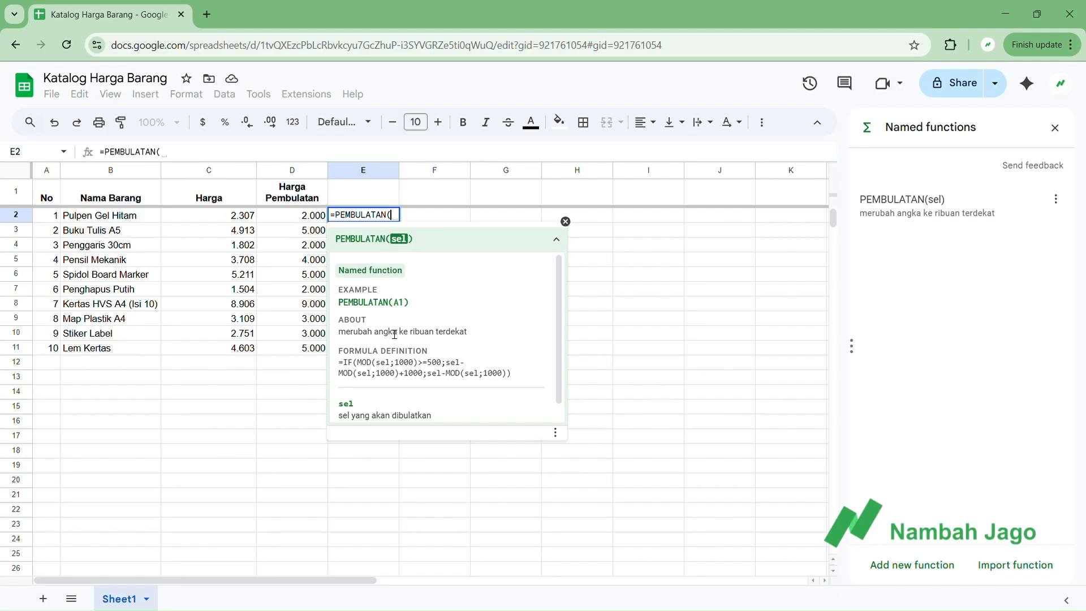
pyautogui.scroll(-1, 395, 333)
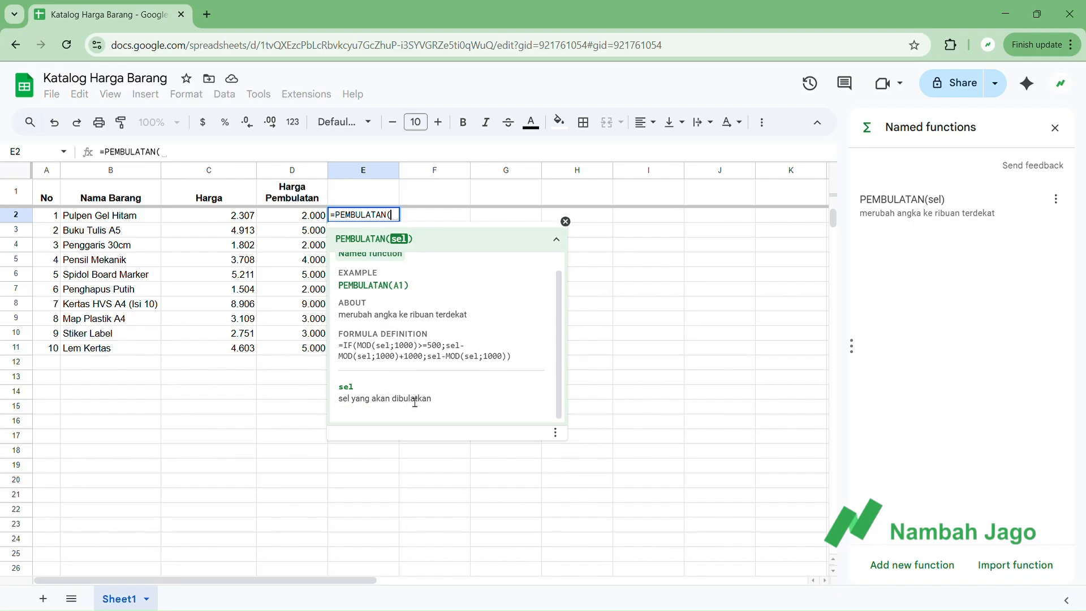
pyautogui.scroll(1, 416, 375)
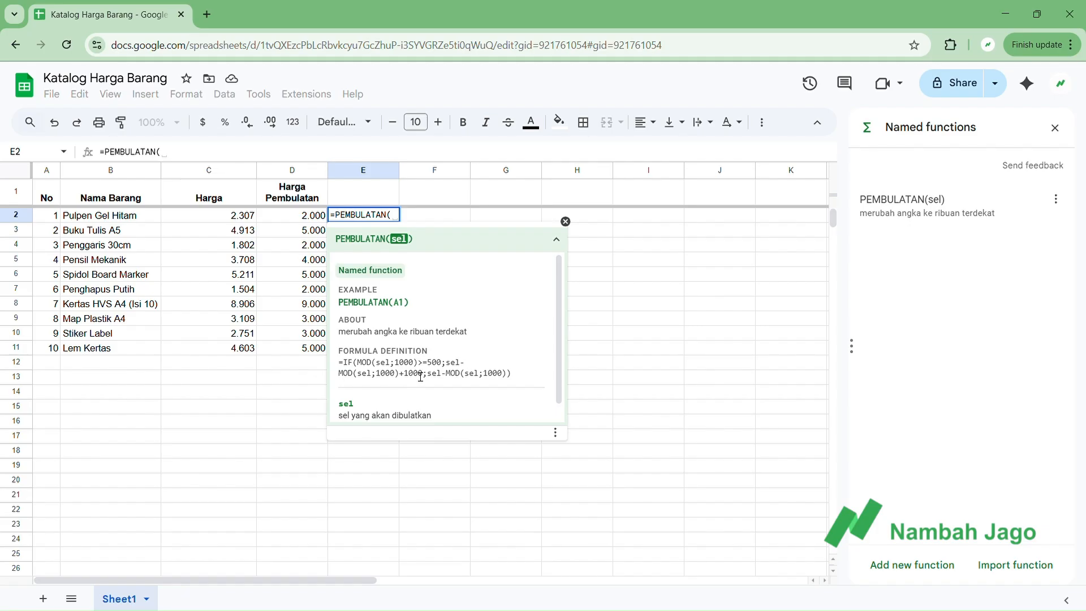
pyautogui.click(232, 220)
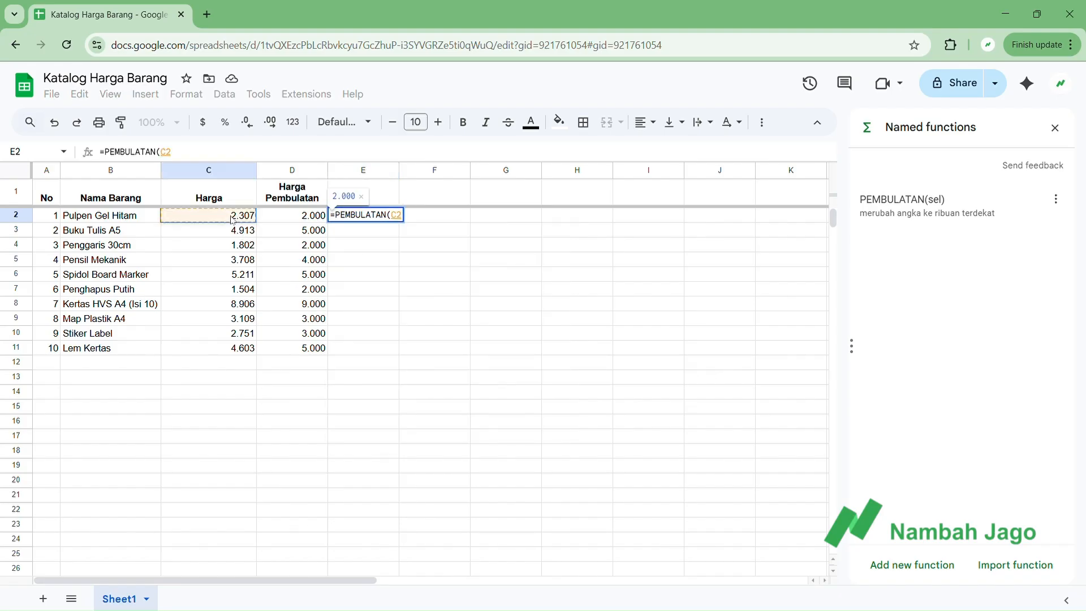
pyautogui.press('Return')
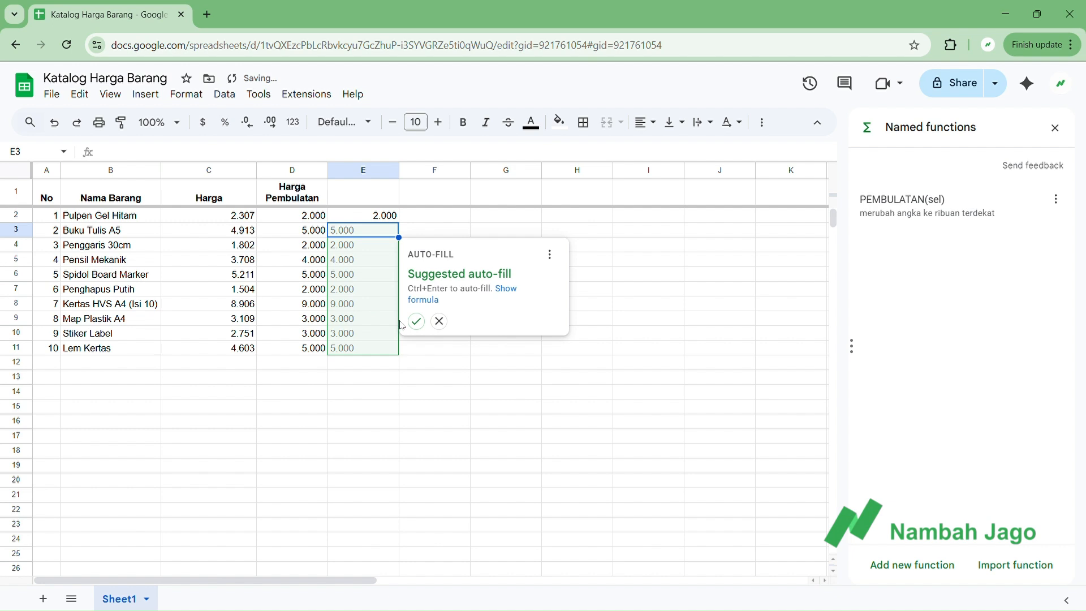
pyautogui.click(417, 320)
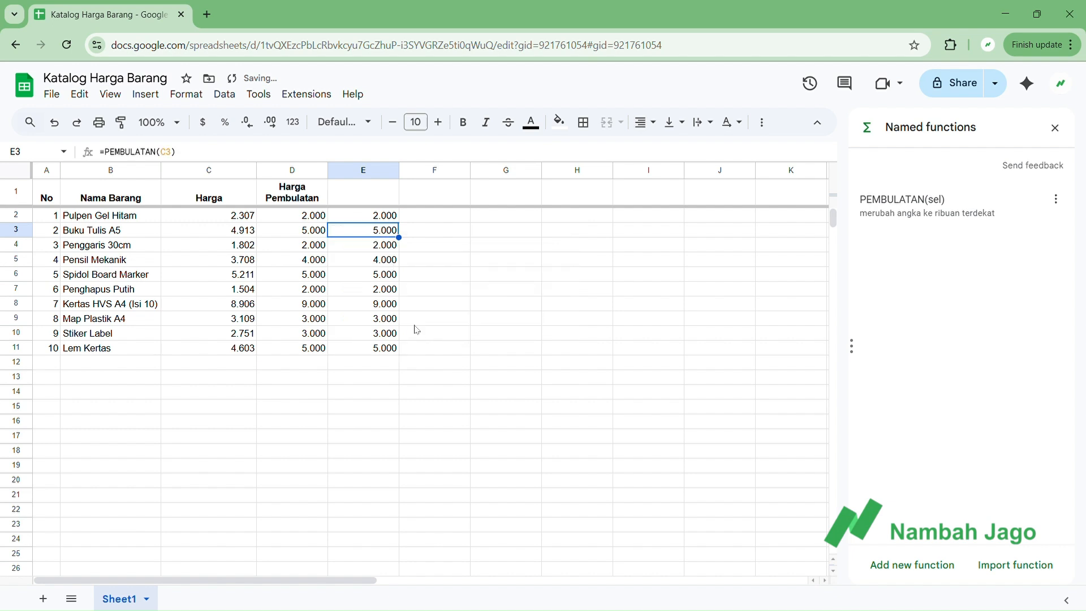
# Compare the PEMBULATAN formula in column E with the original IF/MOD formula in cell D2.
pyautogui.click(360, 220)
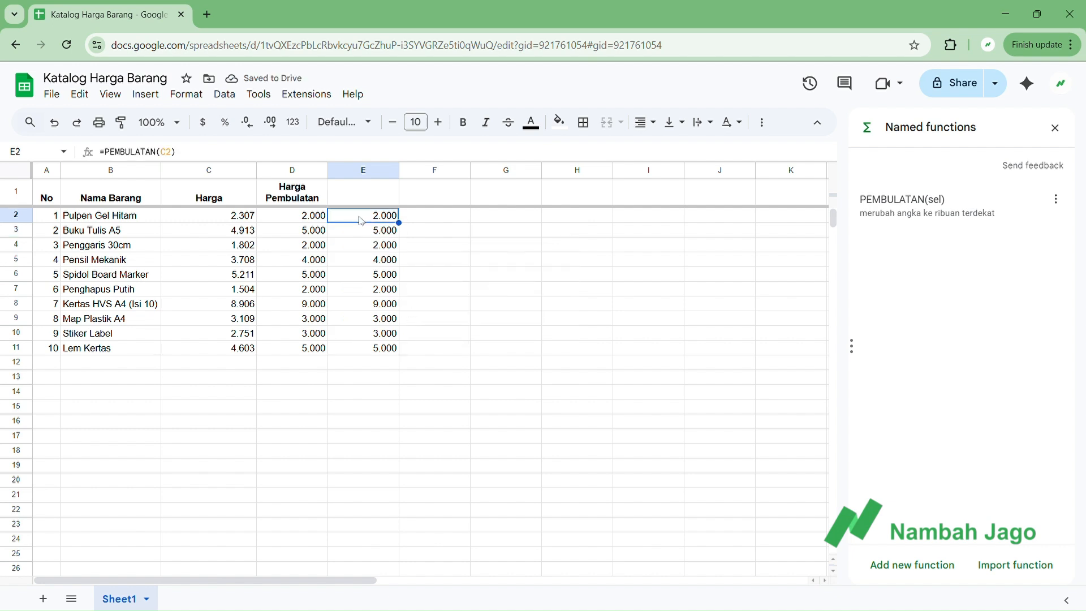
pyautogui.click(314, 216)
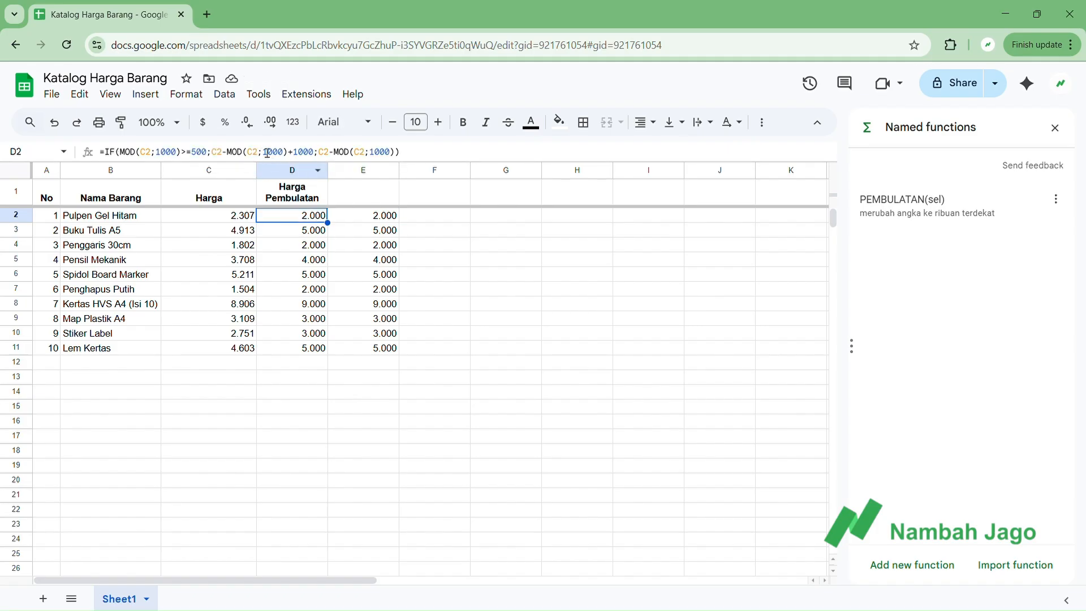
pyautogui.click(346, 220)
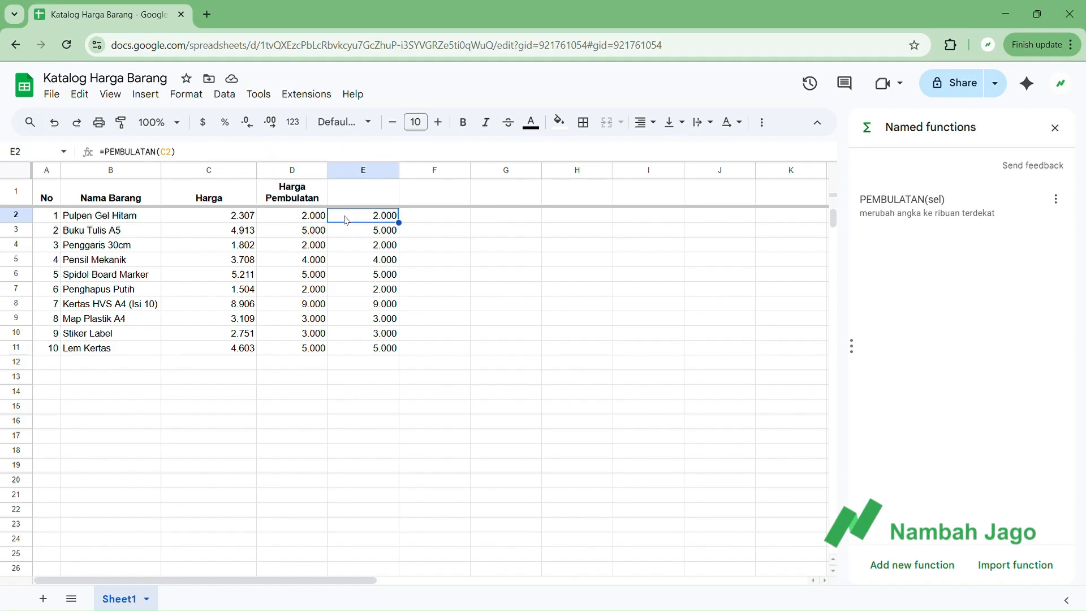
pyautogui.click(291, 218)
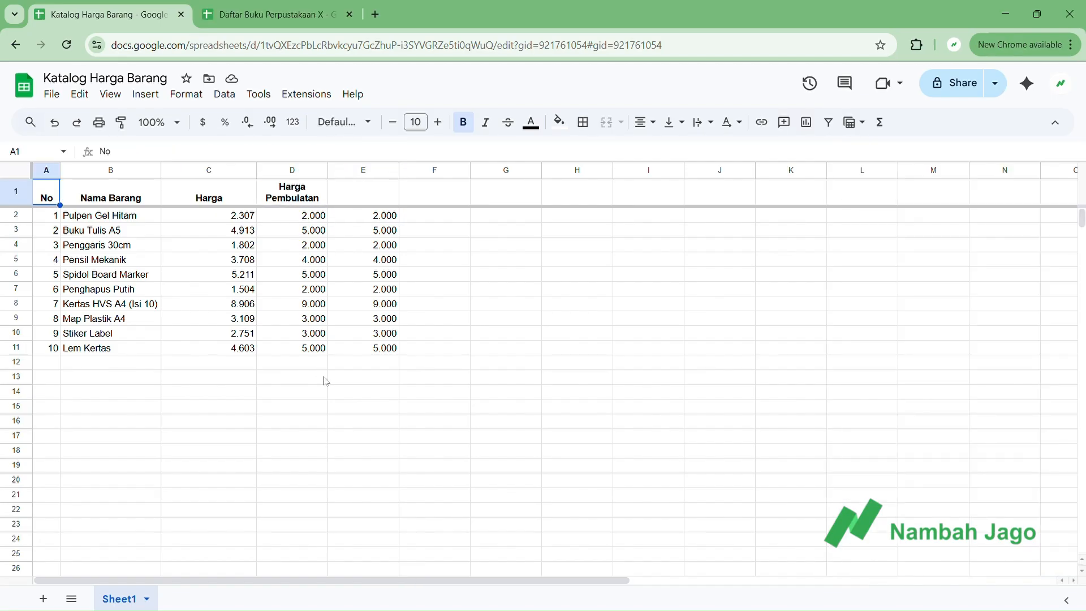
pyautogui.click(353, 275)
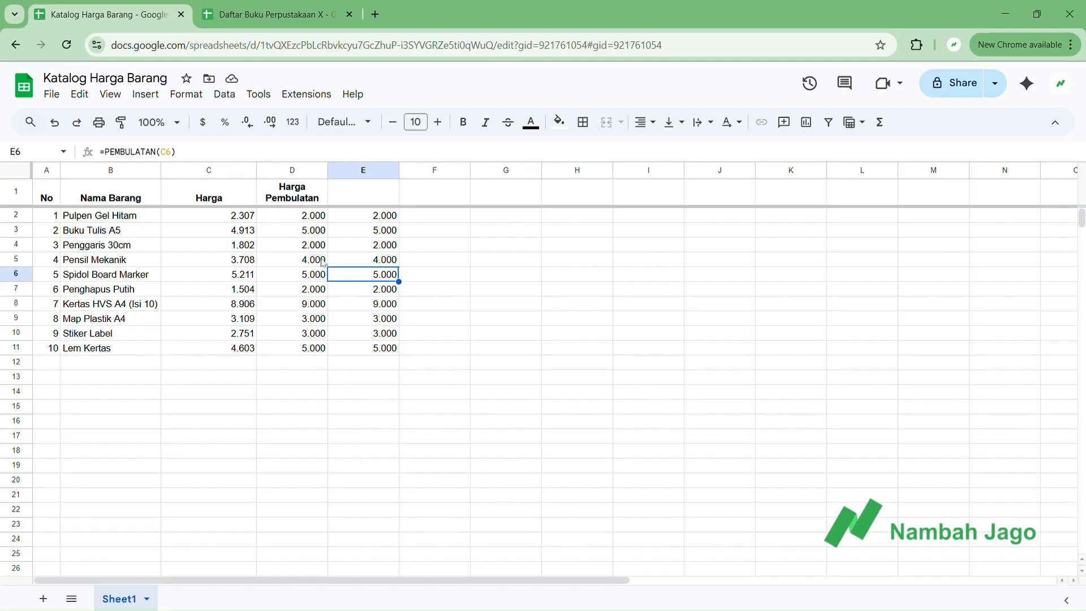
# Rename the spreadsheet file as "Gudang Fungsi bernama".
pyautogui.click(126, 80)
pyautogui.hotkey('ctrl', 'a')
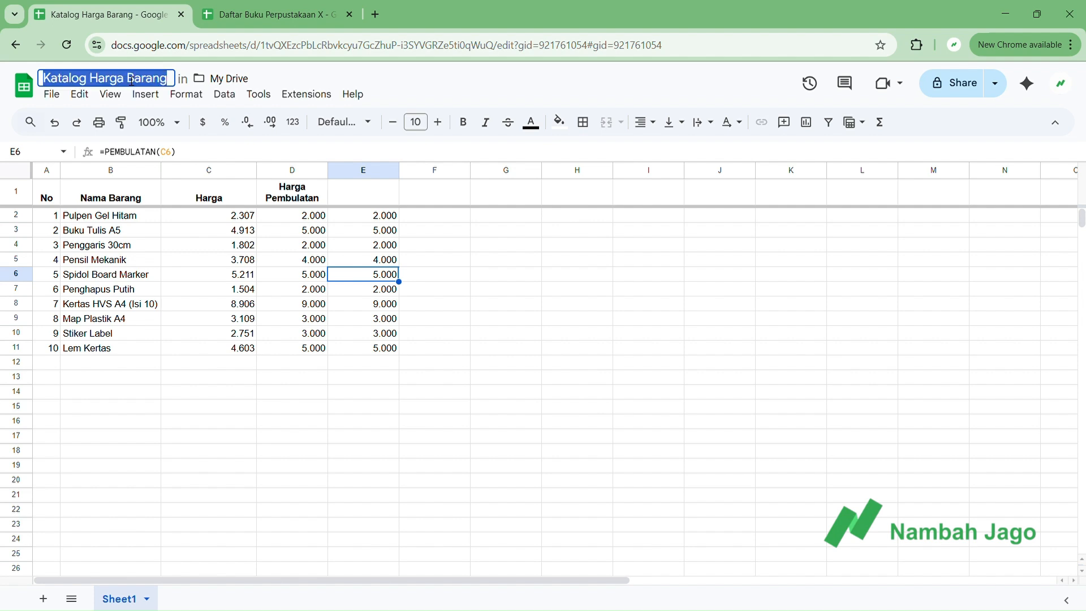
pyautogui.write('Gudang Fun')
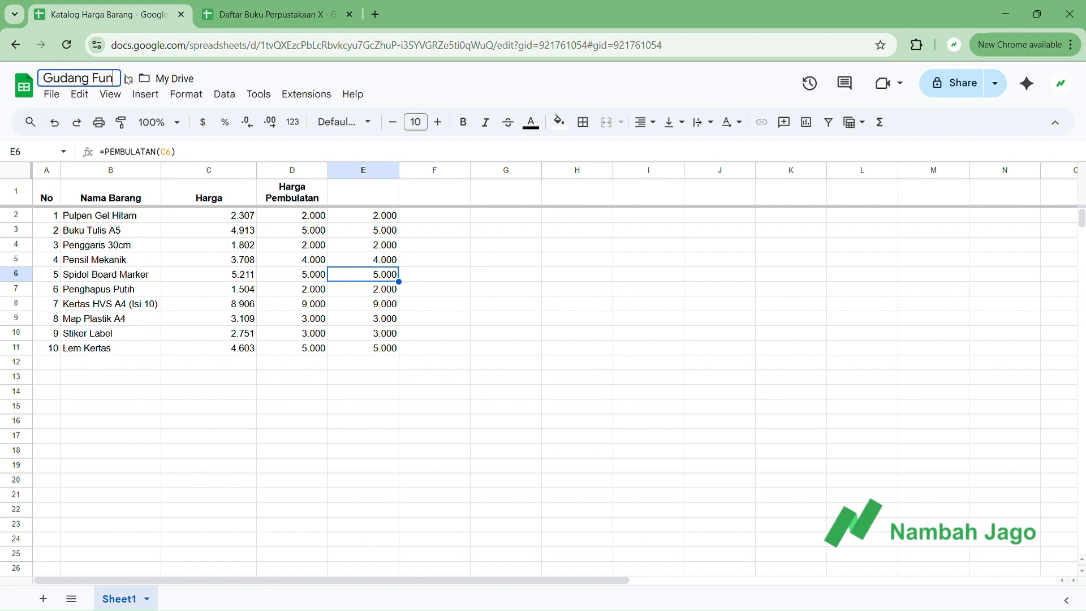
pyautogui.write('gsi bernama')
pyautogui.press('Return')
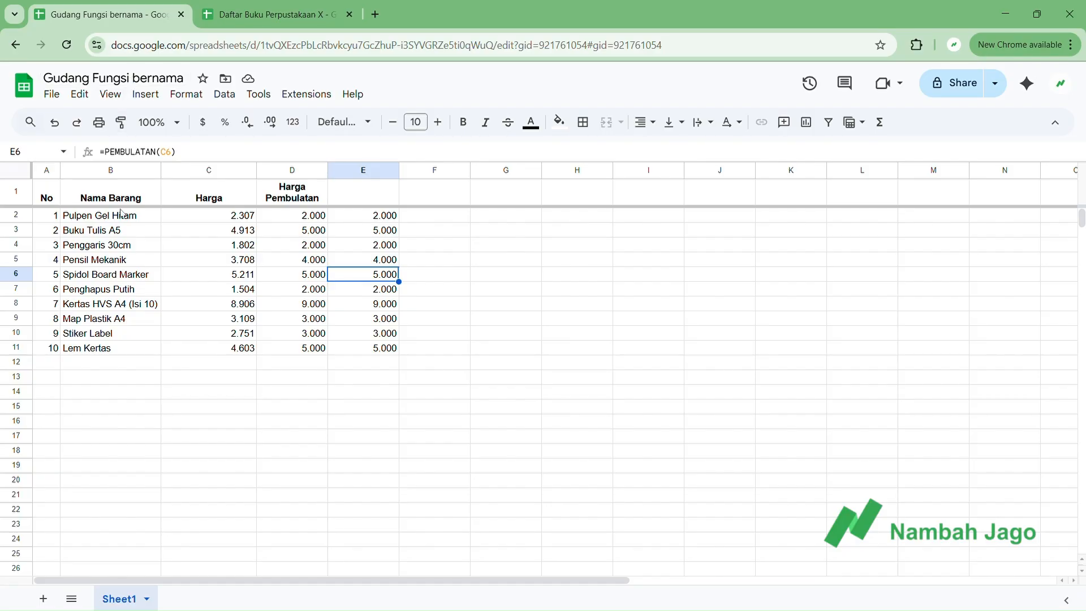
# In the Daftar Buku Perpustakaan X spreadsheet, import all named functions from the Gudang Fungsi bernama file in My Drive.
pyautogui.click(277, 16)
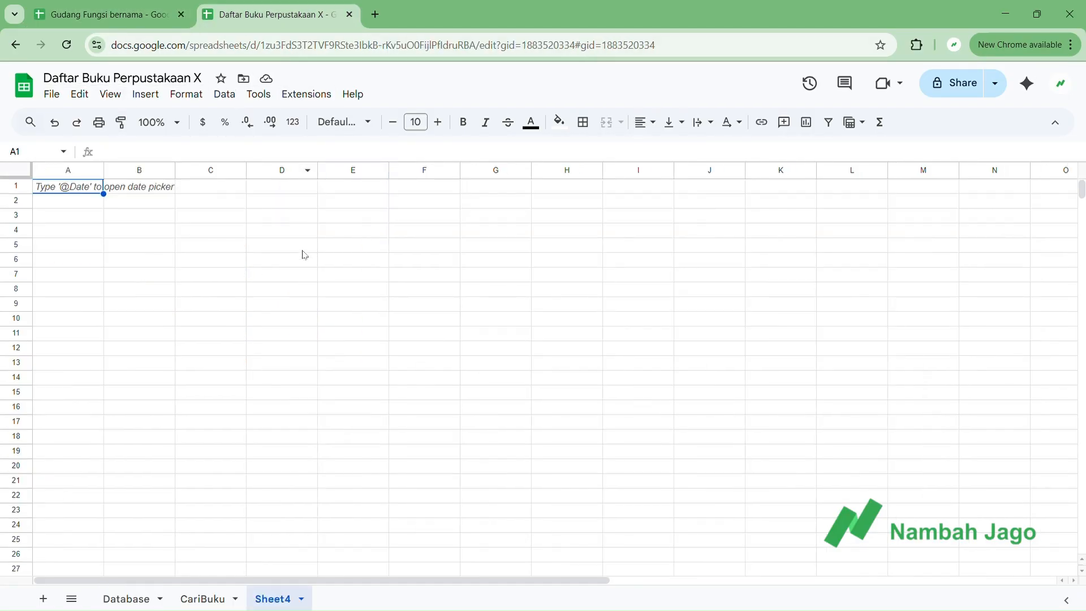
pyautogui.click(224, 94)
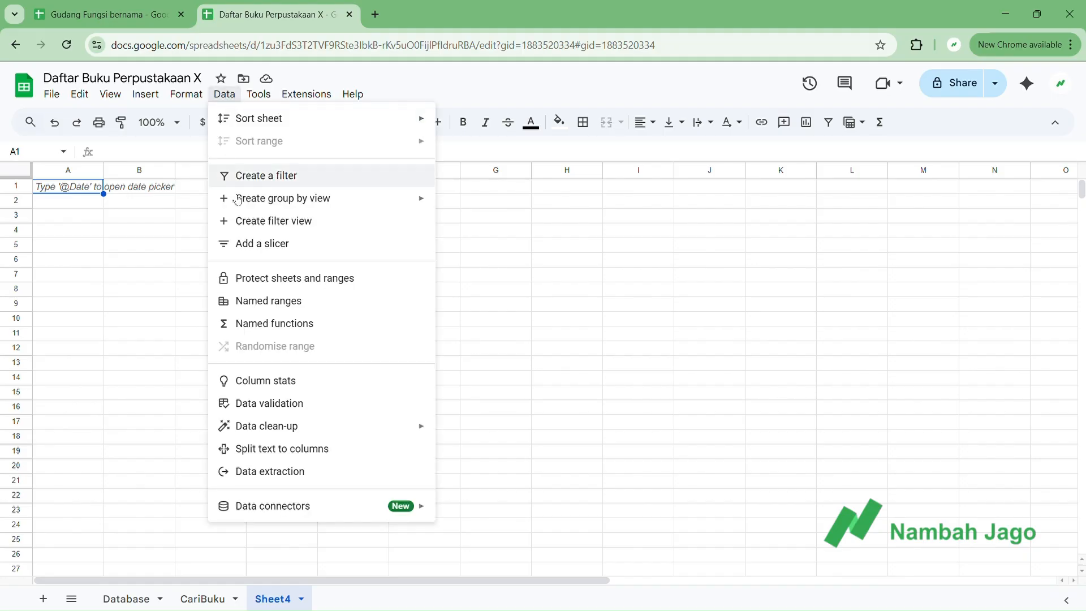
pyautogui.click(264, 324)
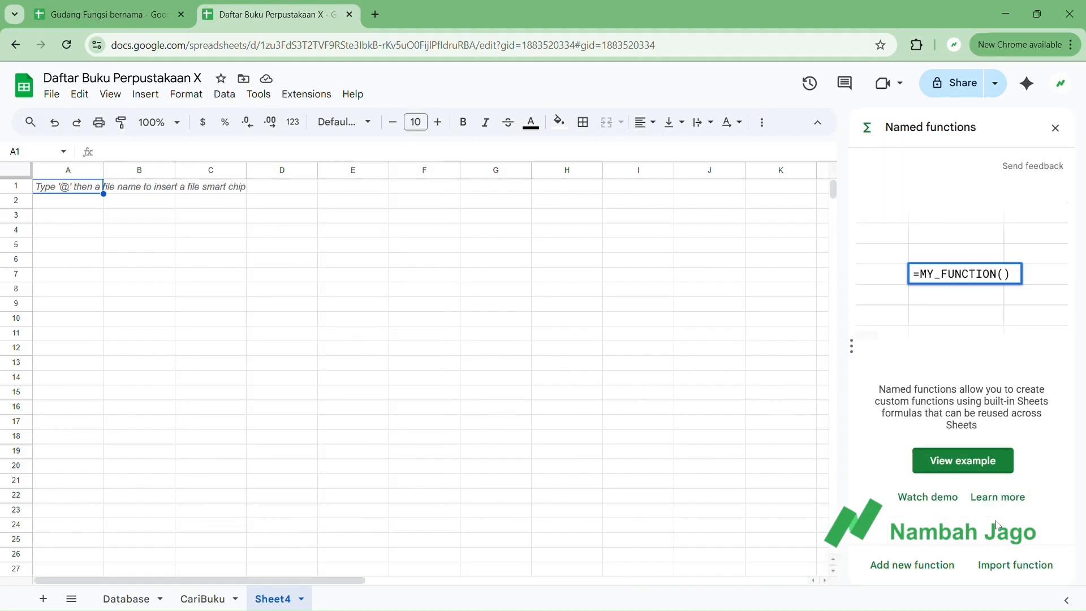
pyautogui.click(1015, 565)
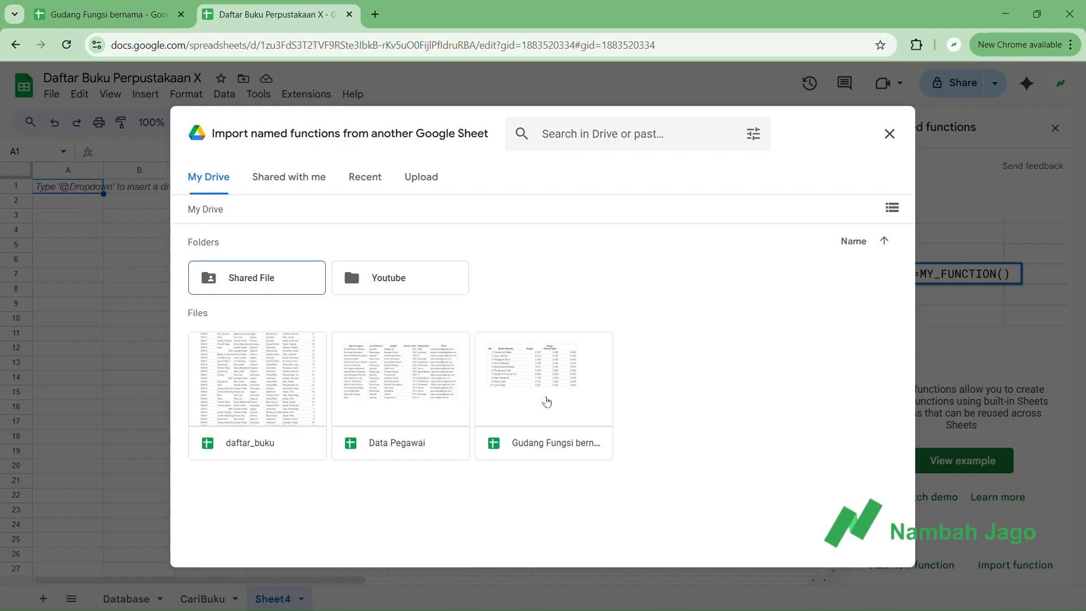
pyautogui.click(545, 400)
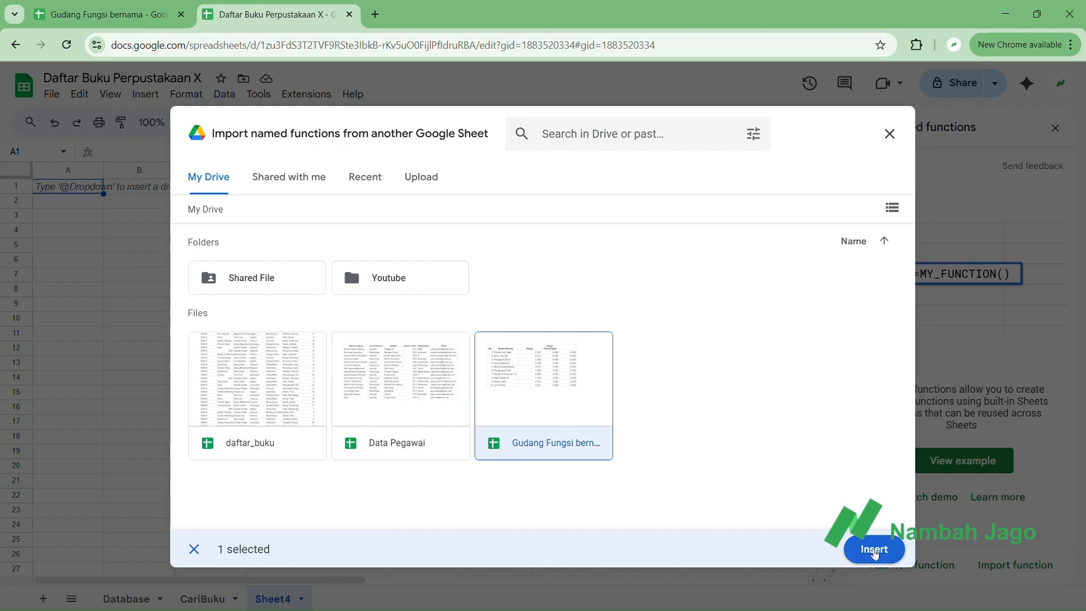
pyautogui.click(872, 552)
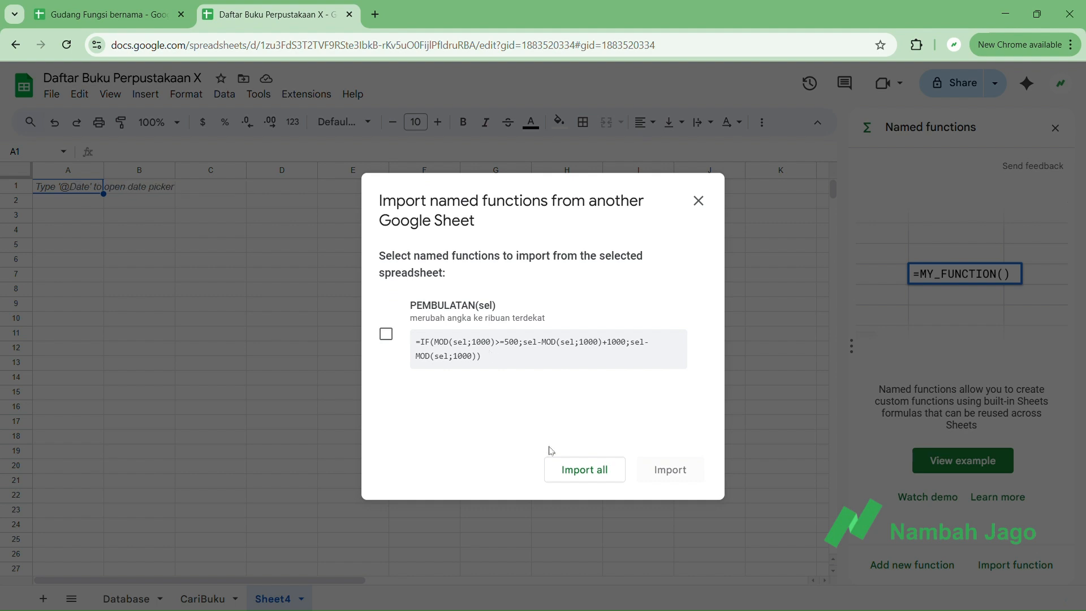
pyautogui.click(573, 470)
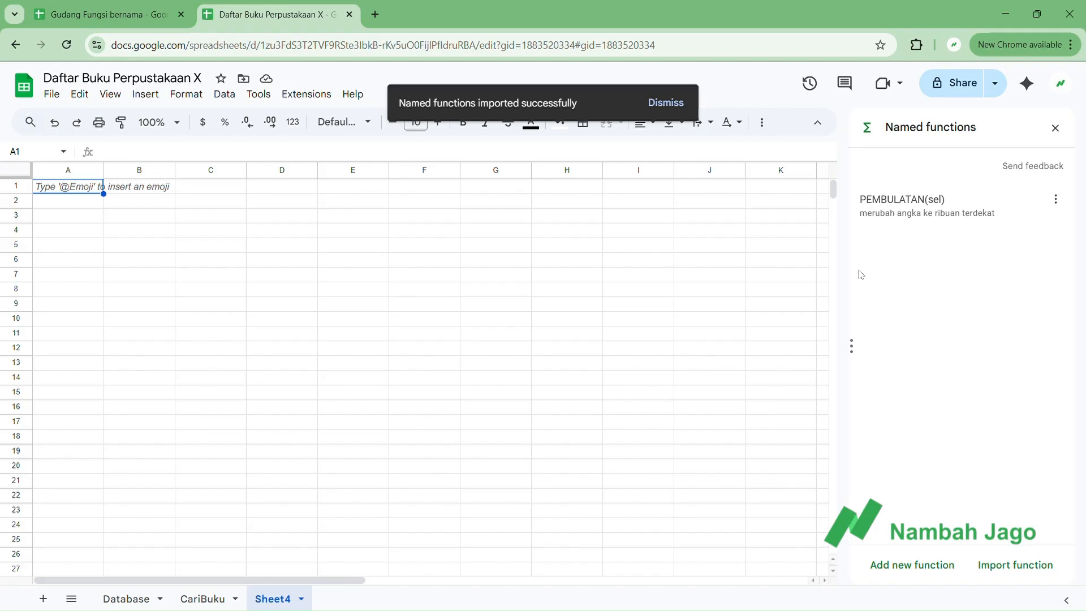
# Enter the test numbers 653437645 in cell D4 and 235435 in cell D5 of Sheet4.
pyautogui.click(294, 234)
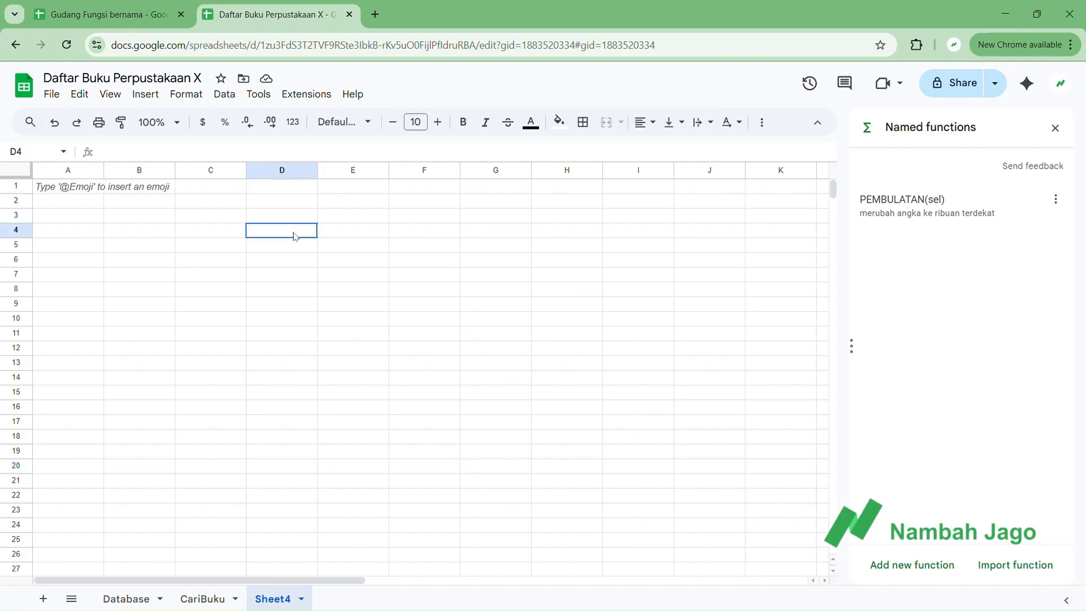
pyautogui.write('653437645')
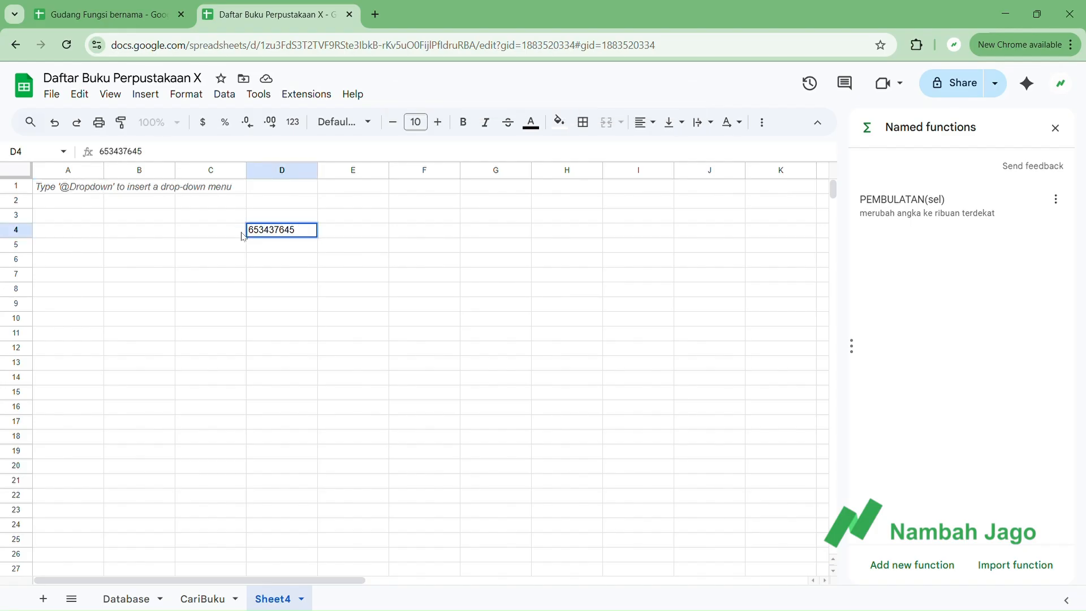
pyautogui.press('Return')
pyautogui.write('235435')
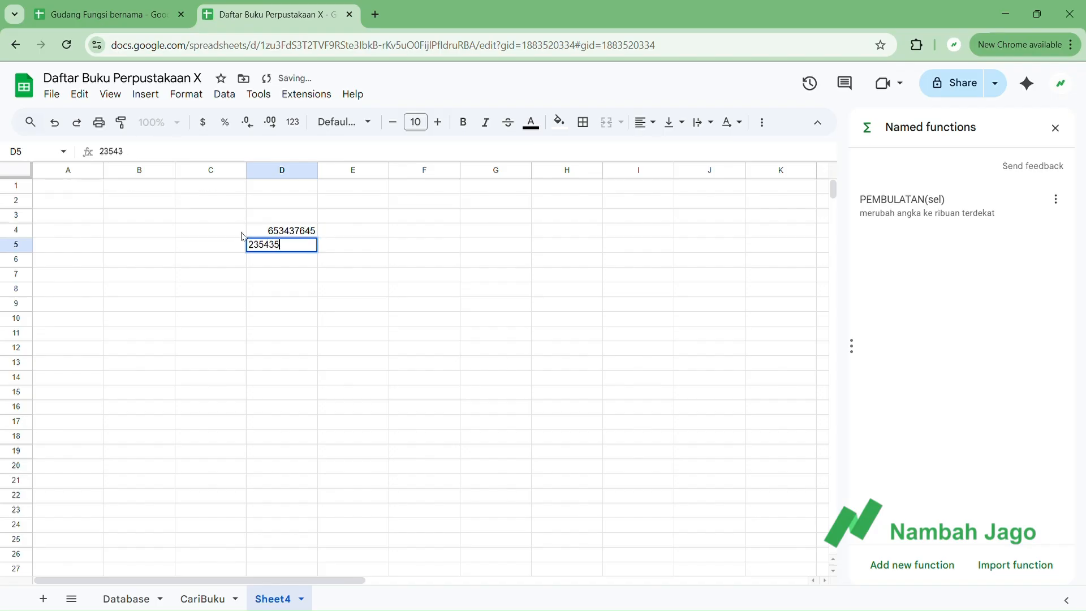
pyautogui.press('Tab')
# Round D4 in cell E4 with the imported PEMBULATAN function and accept the suggested auto-fill for E5.
pyautogui.press('Up')
pyautogui.write('=')
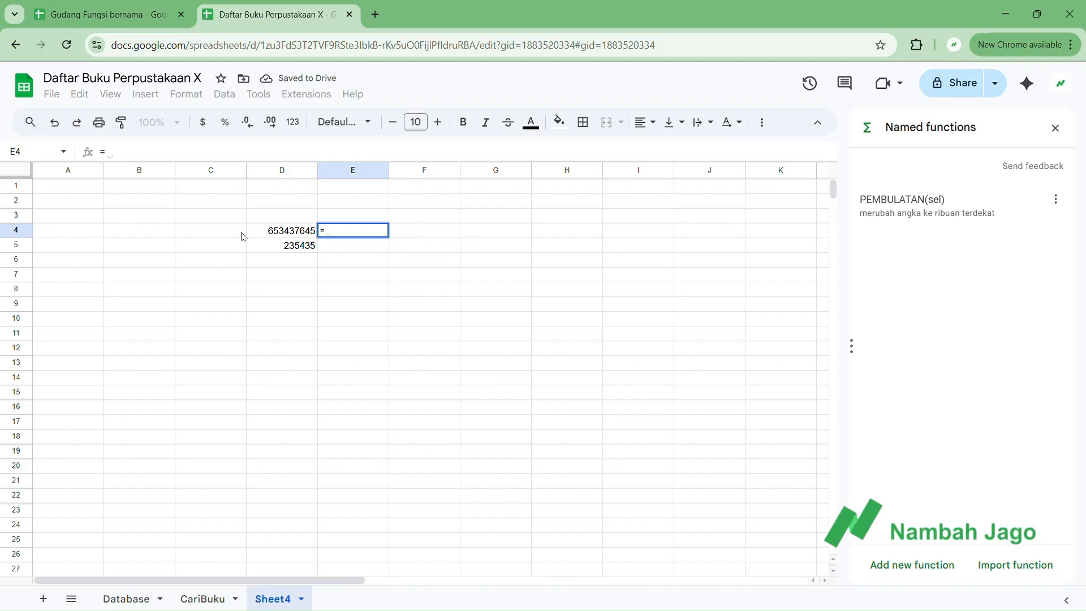
pyautogui.write('pem')
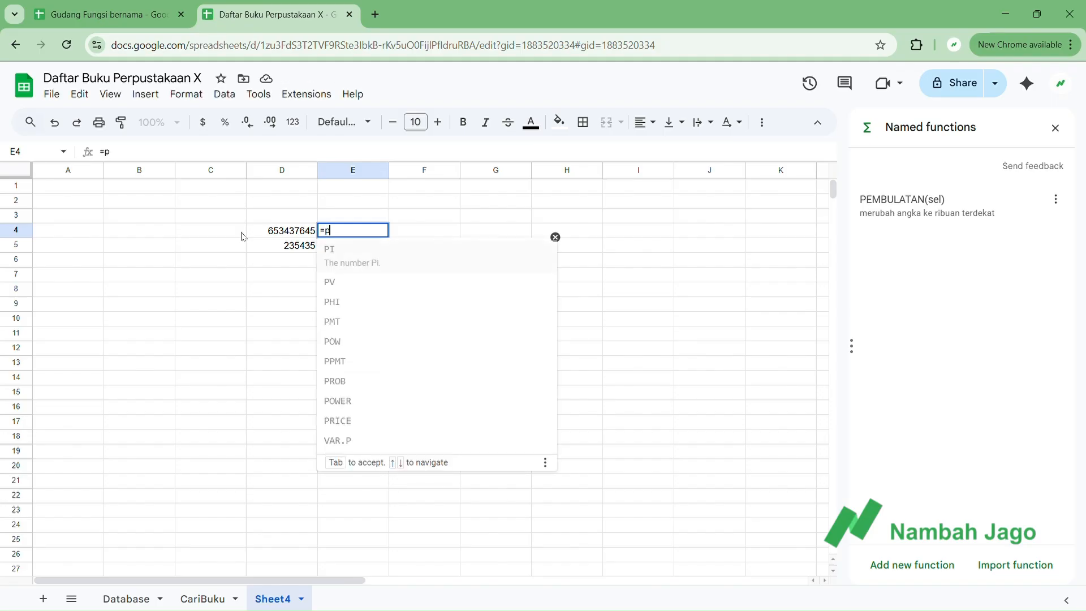
pyautogui.press('Tab')
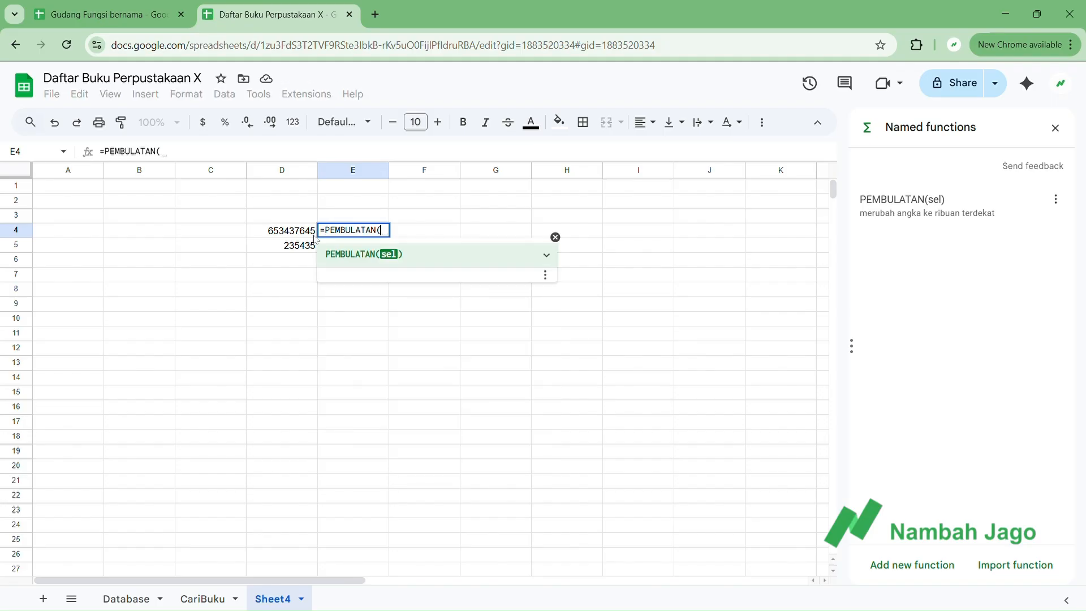
pyautogui.click(301, 232)
pyautogui.press('Return')
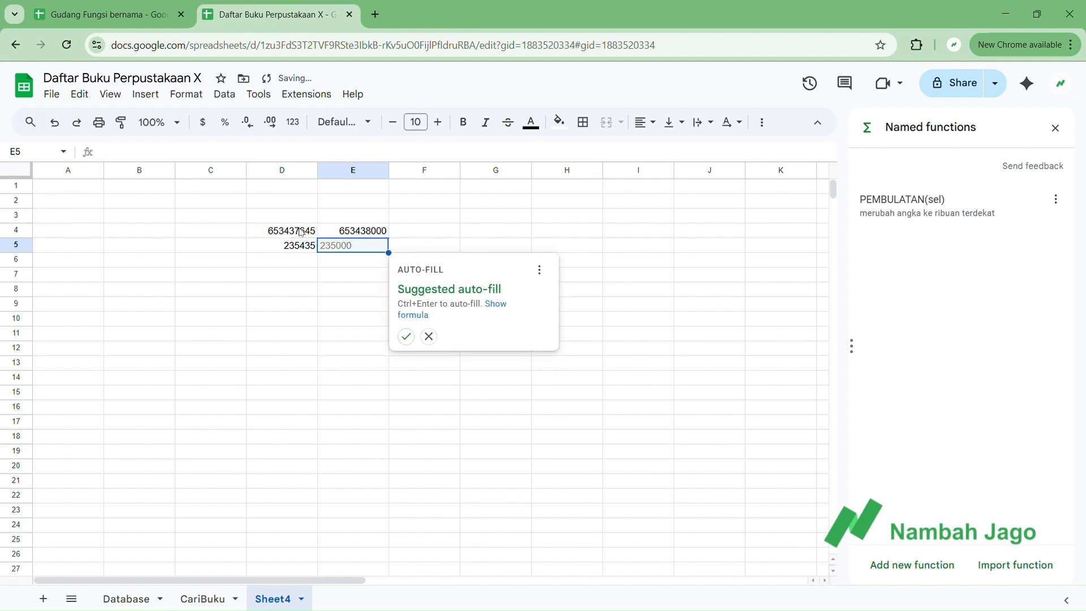
pyautogui.click(406, 337)
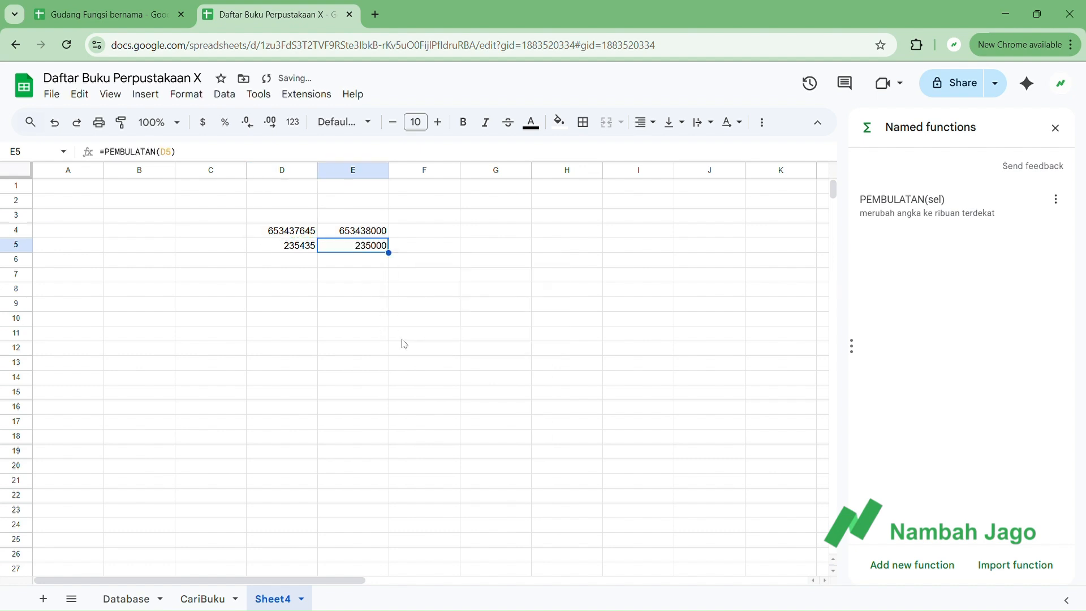